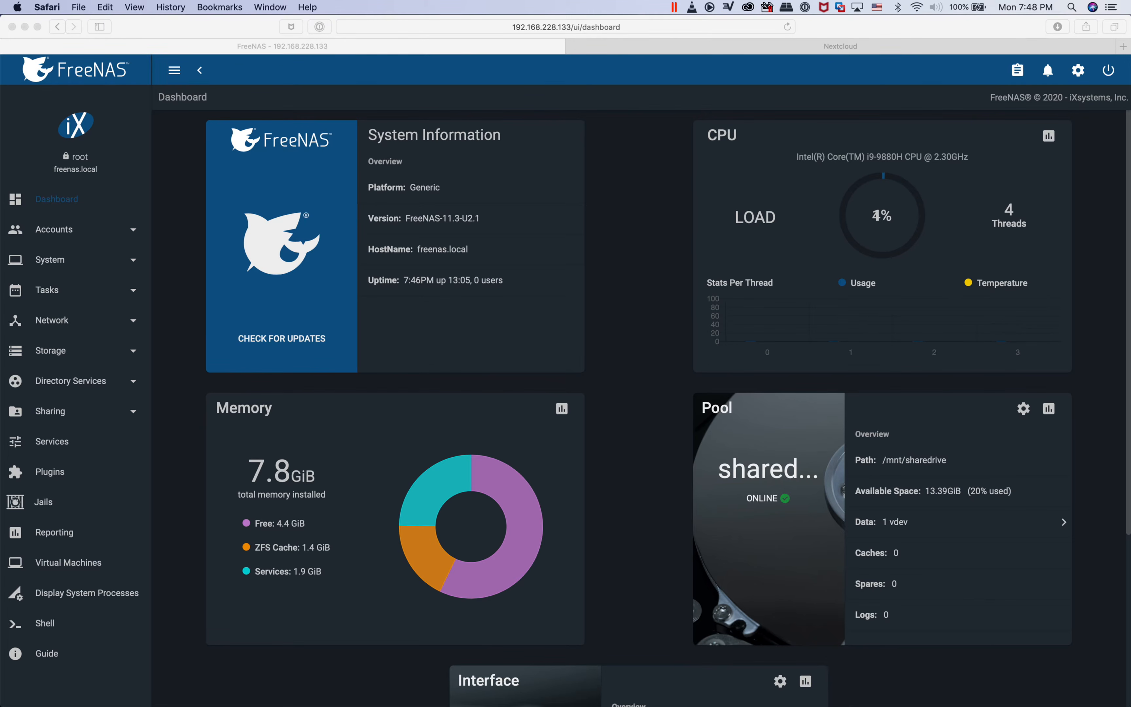
scroll(639, 409, down, 1)
scroll(638, 409, up, 1)
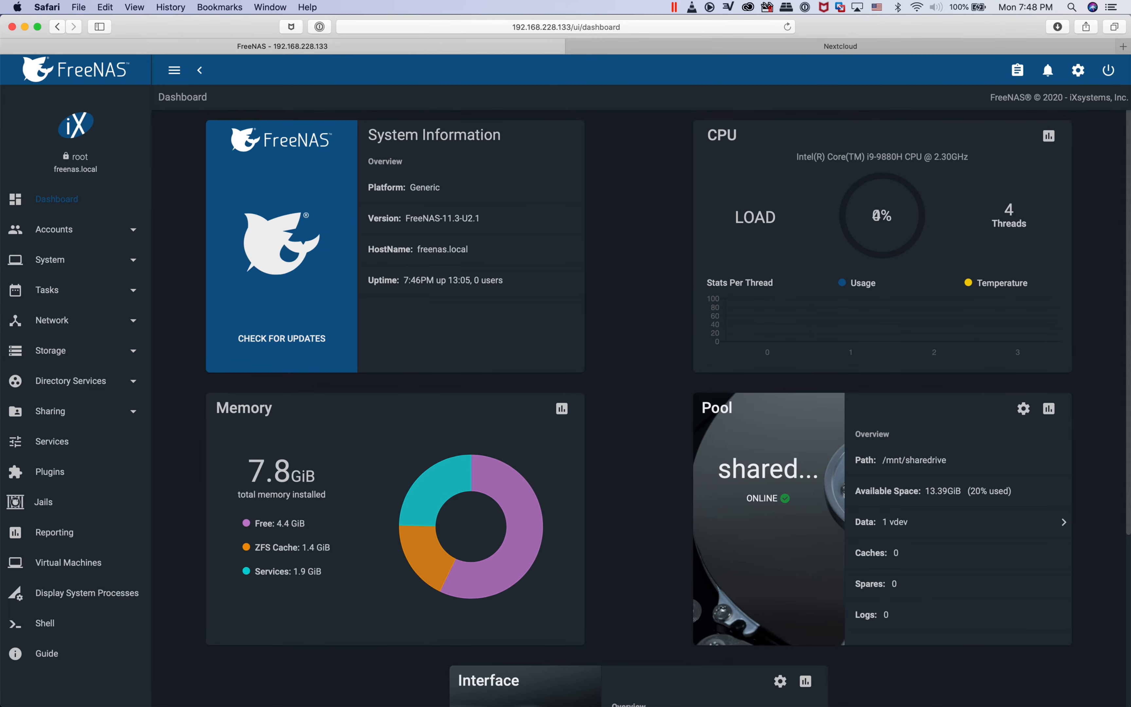
Add a dataset named nextclouddata to the sharedrive storage pool, with the comment nextclouddata
click(50, 351)
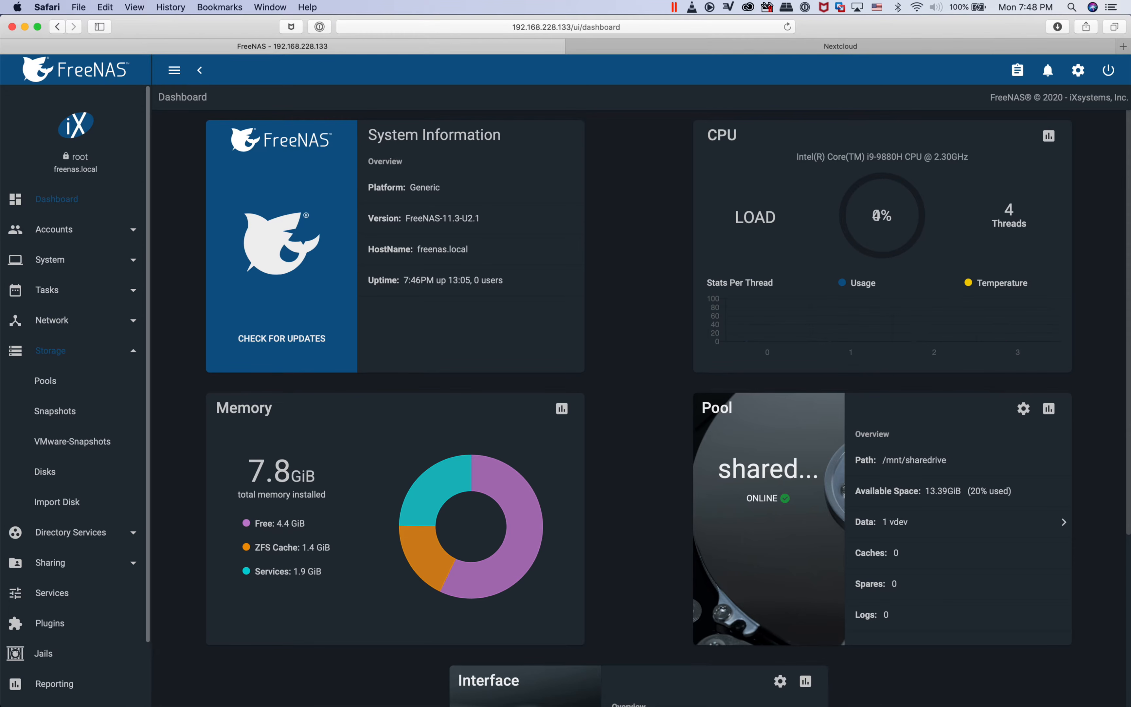
click(46, 381)
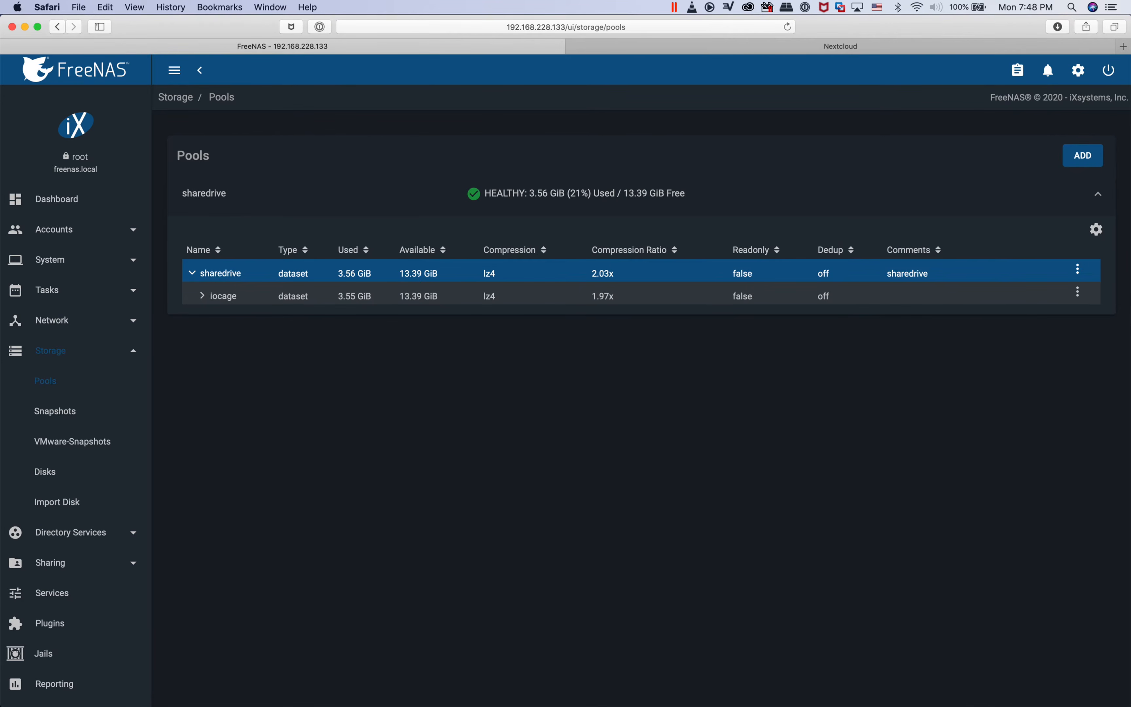
click(1077, 269)
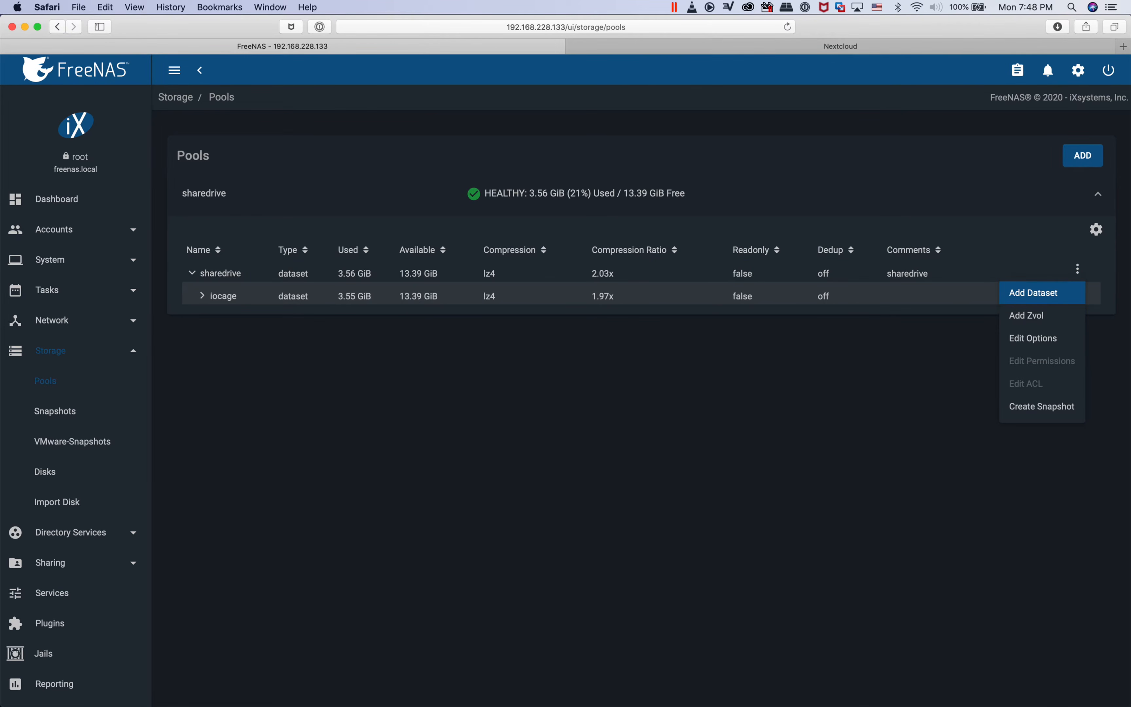
click(1033, 293)
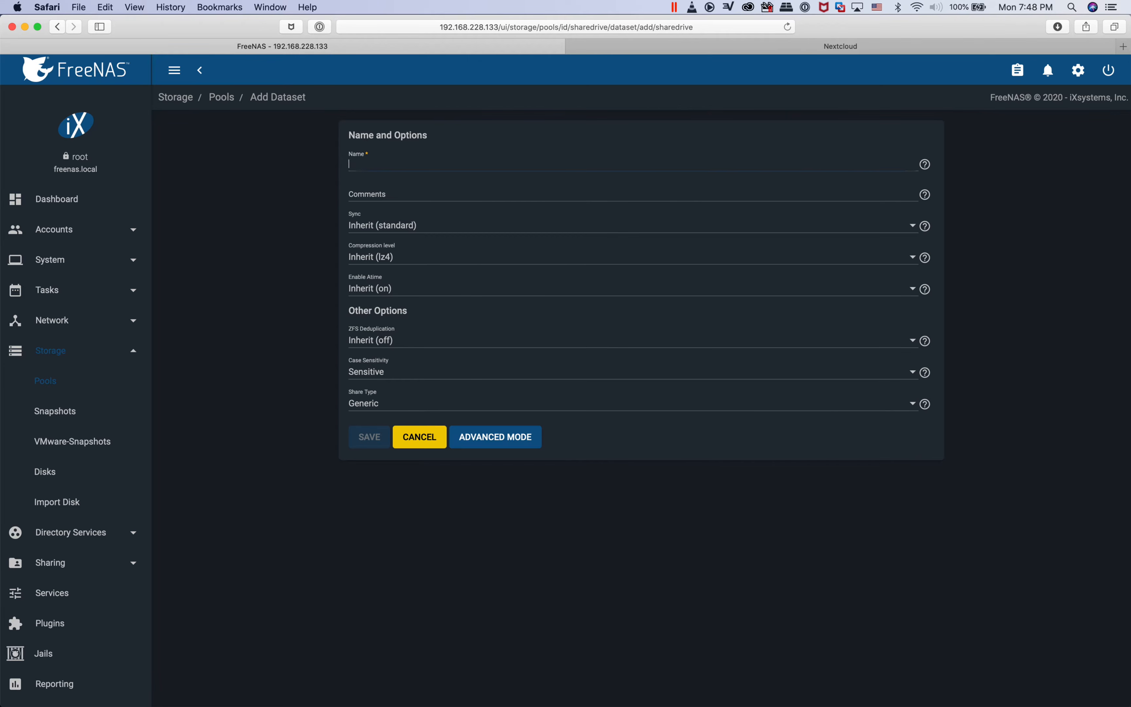
text(nextc)
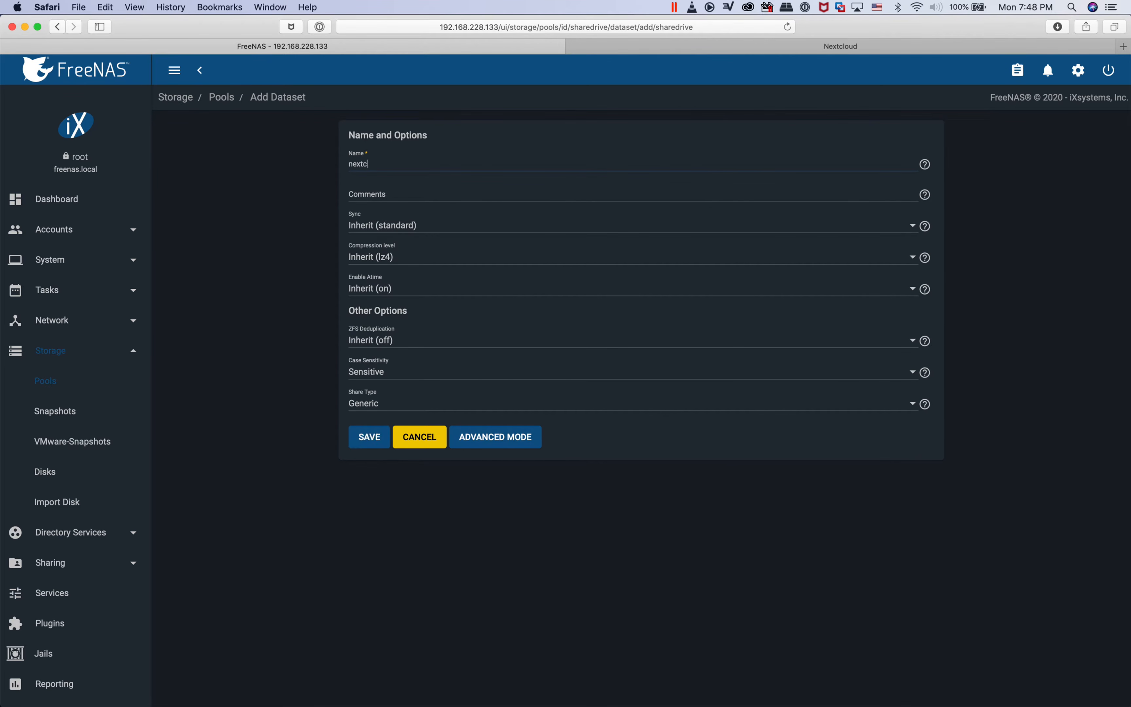
text(louddata)
key(Tab)
text(nextcloud)
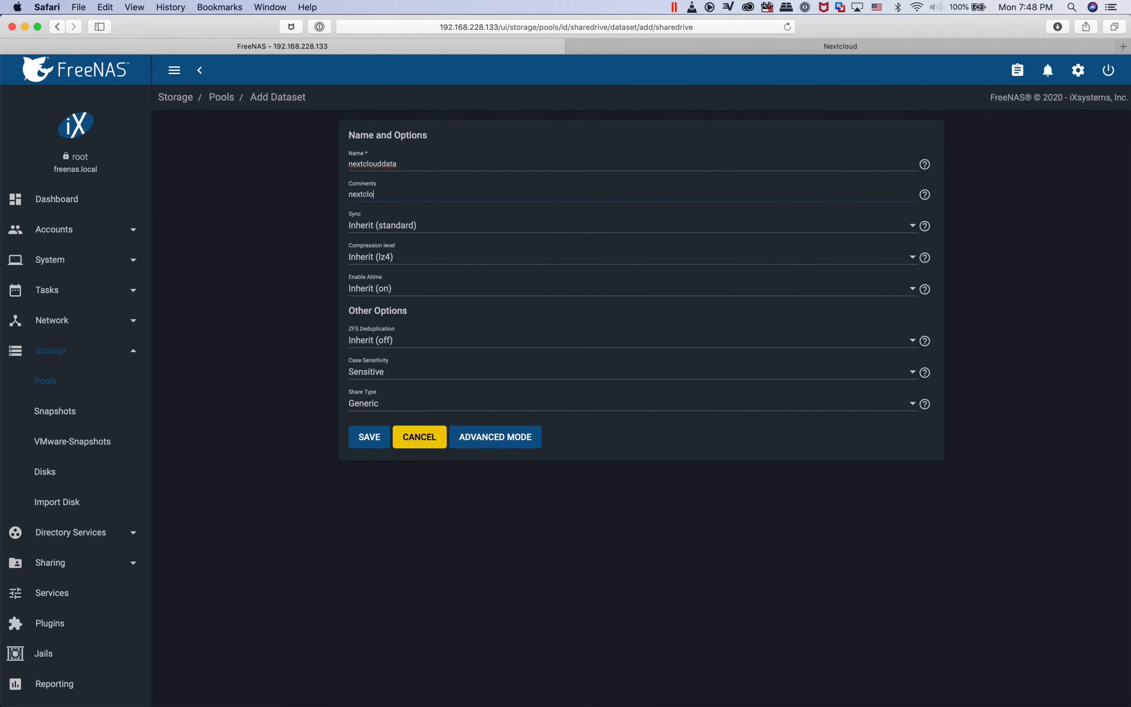
text(data)
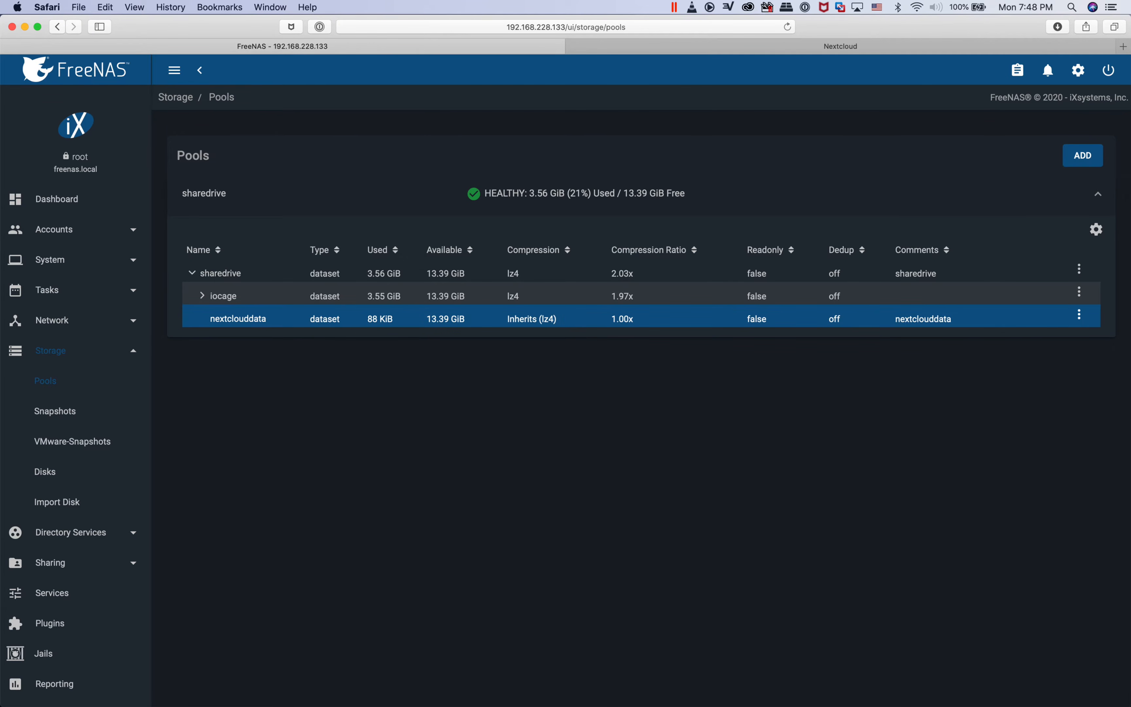
click(1079, 314)
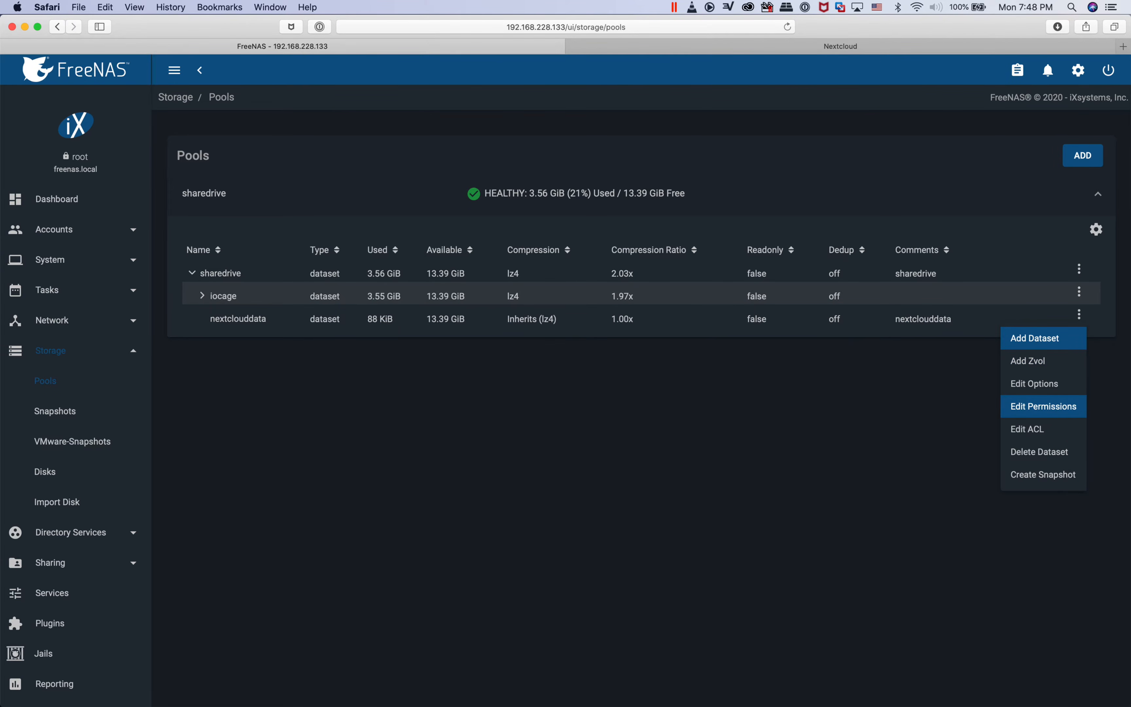
click(1044, 406)
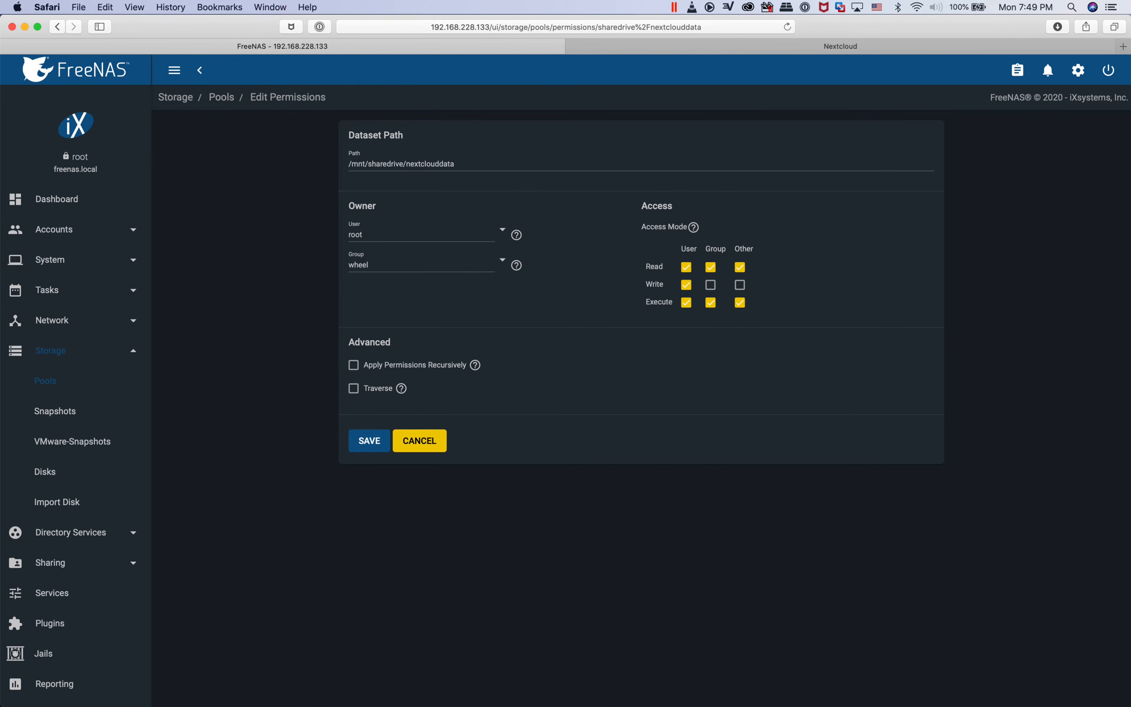
click(502, 229)
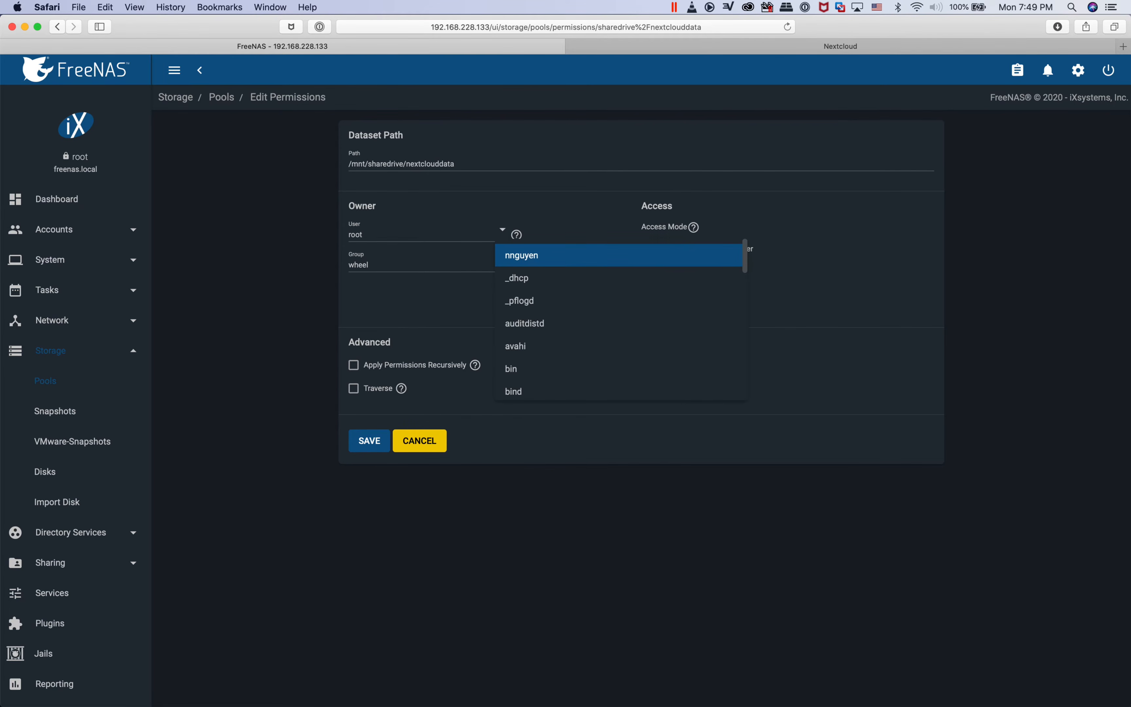
scroll(528, 324, down, 12)
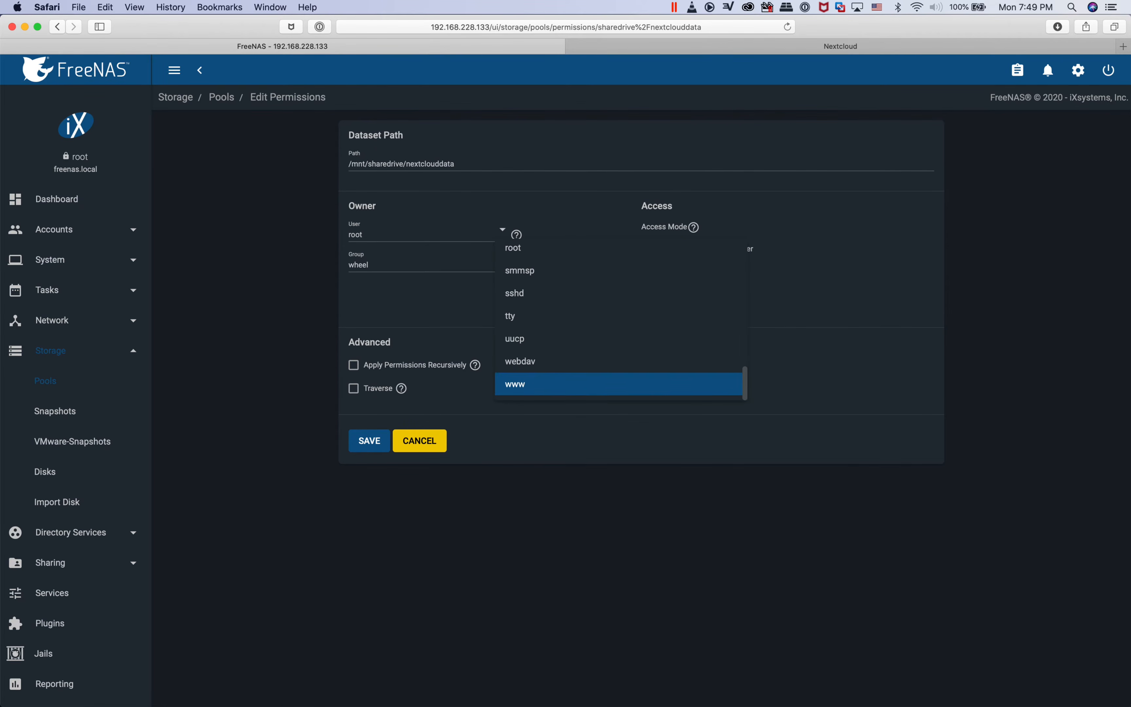
click(516, 384)
click(371, 265)
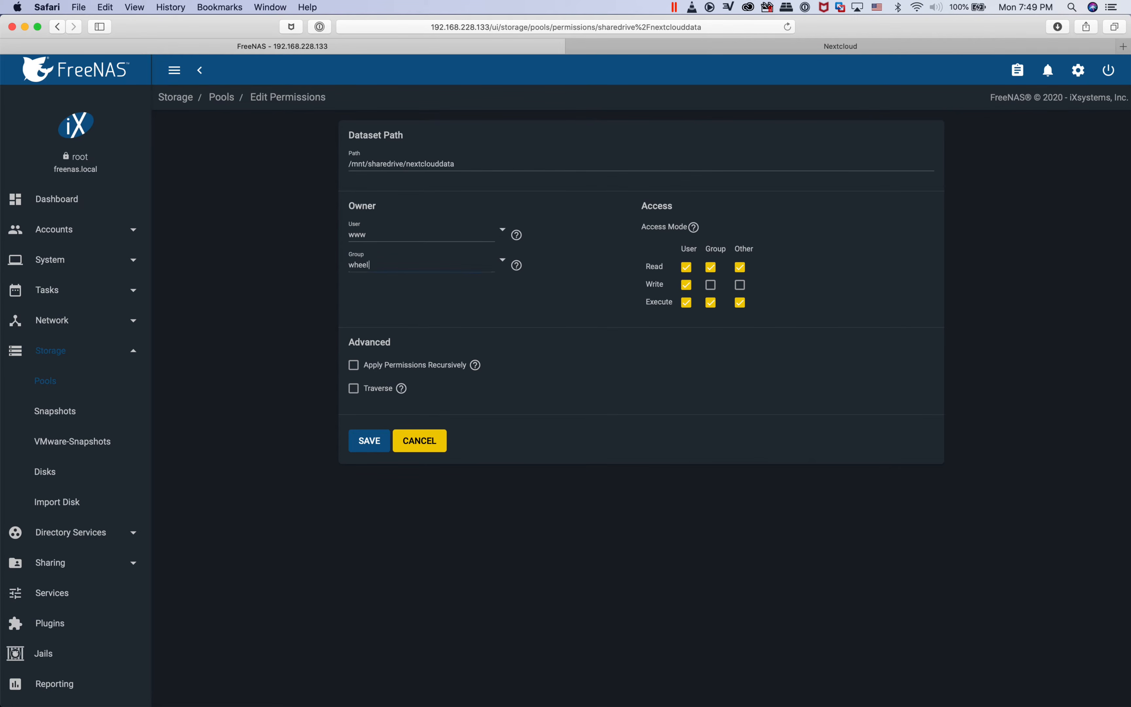
click(502, 260)
scroll(515, 377, down, 10)
click(515, 415)
Enable recursive application of the dataset's permissions and confirm the warning
click(353, 365)
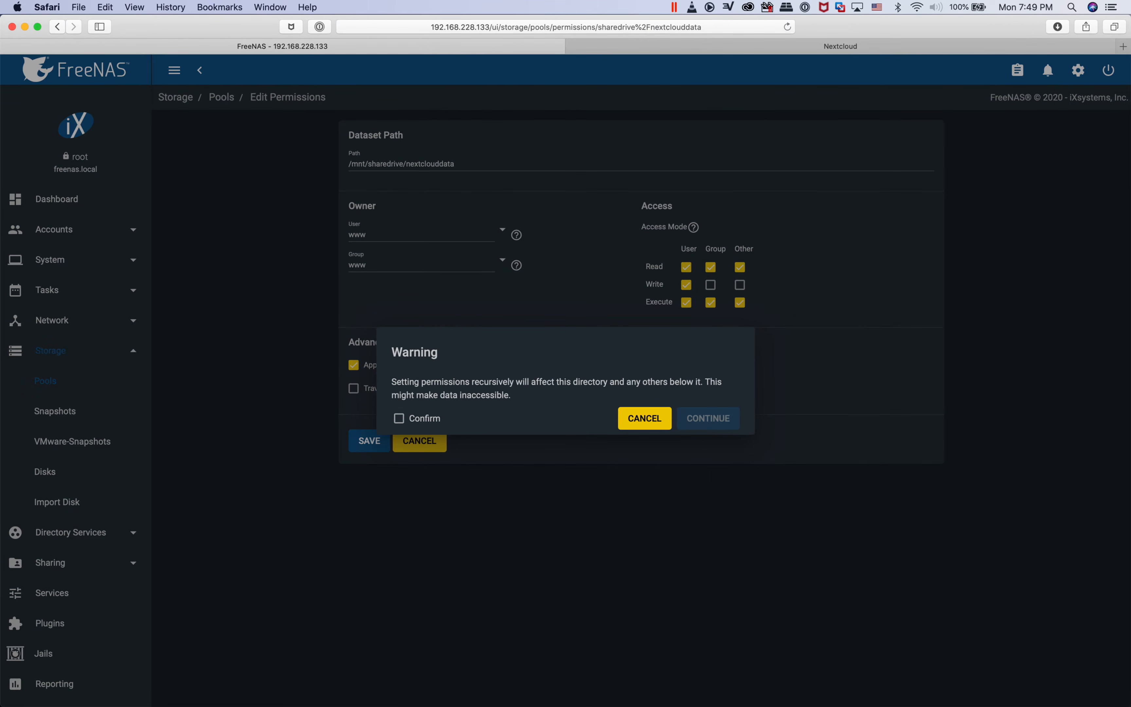
click(398, 418)
click(708, 418)
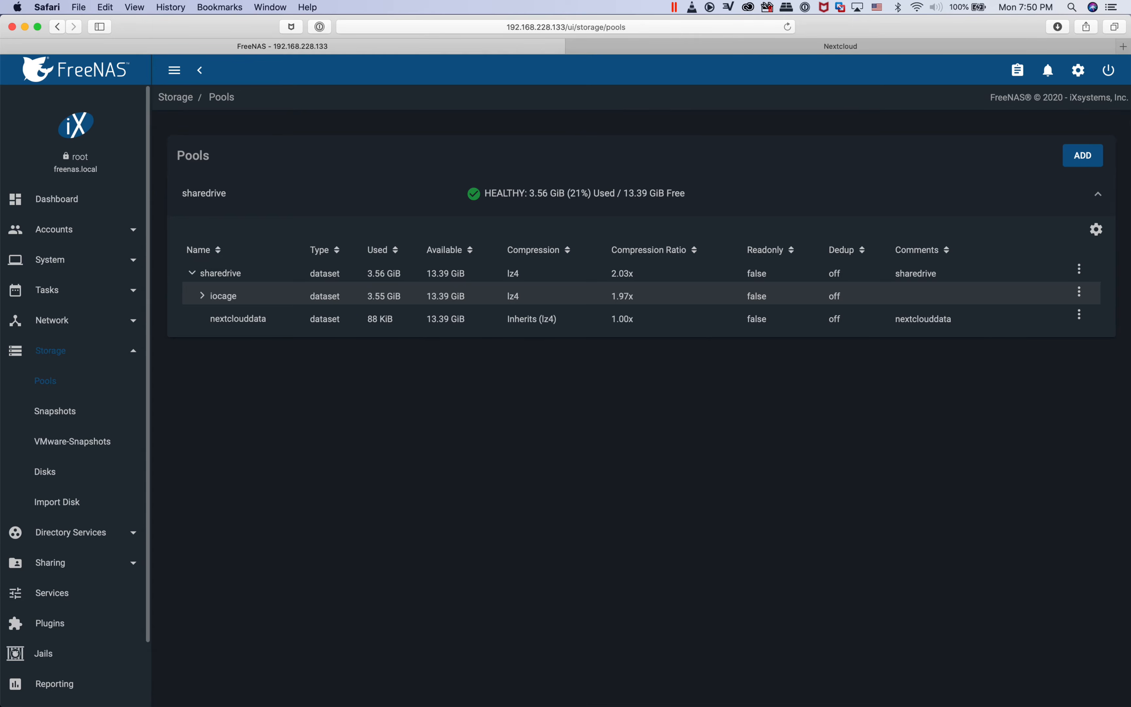
Stop the installed nextcloud plugin jail
click(51, 623)
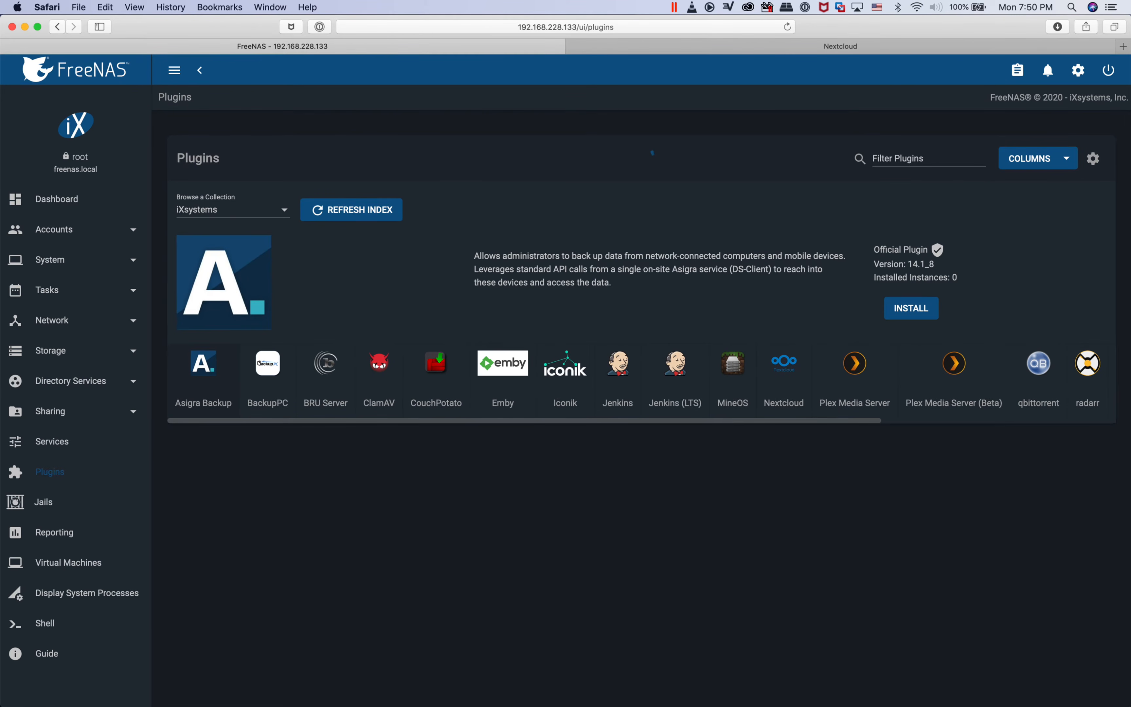
click(1092, 470)
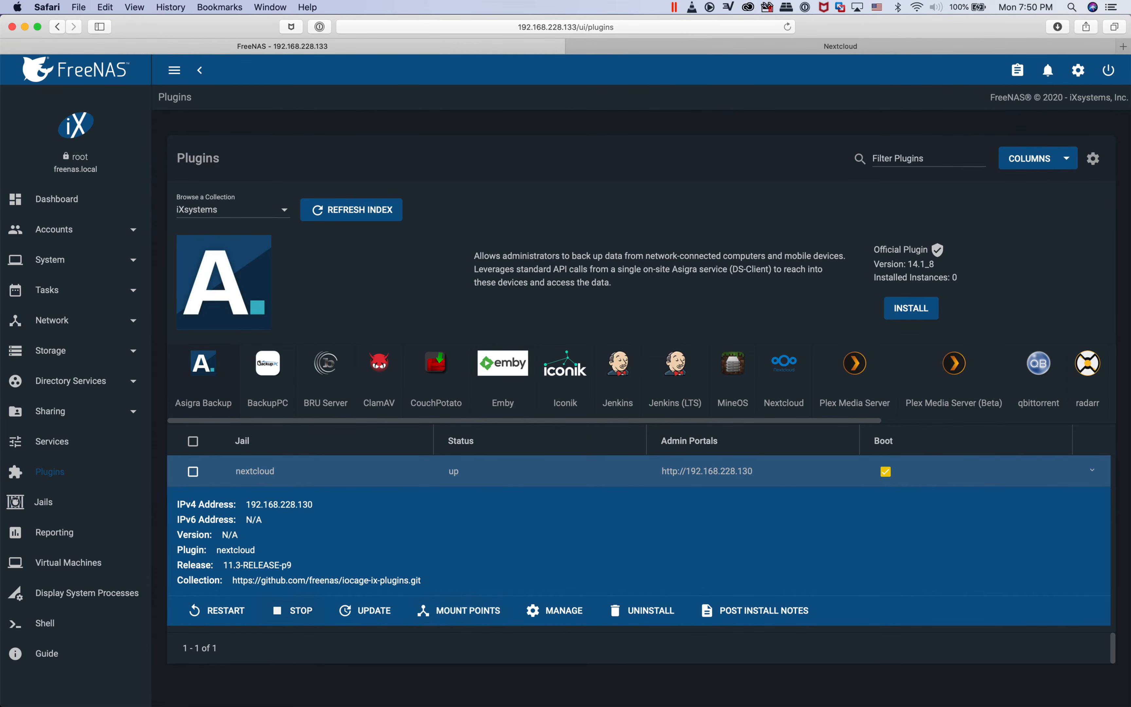
click(293, 610)
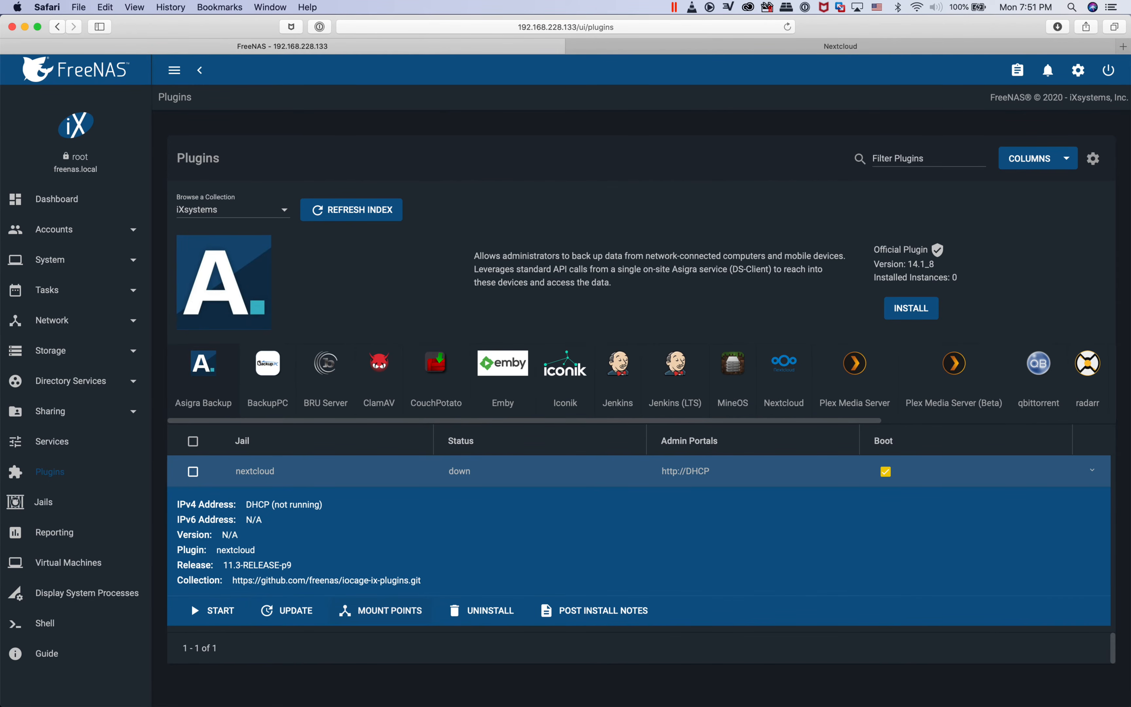
Add a mount point to the nextcloud jail with source /mnt/sharedrive/nextclouddata and destination /mnt/sharedrive/iocage/jails/nextcloud/root/media, without read-only
click(381, 610)
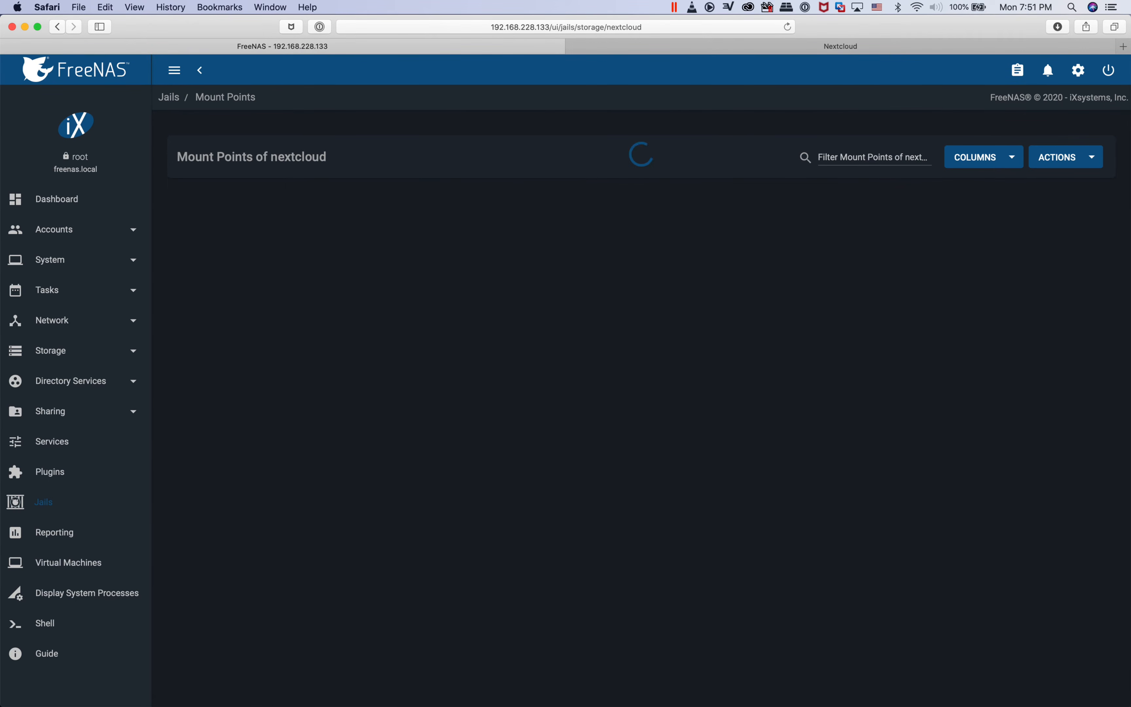
click(1066, 157)
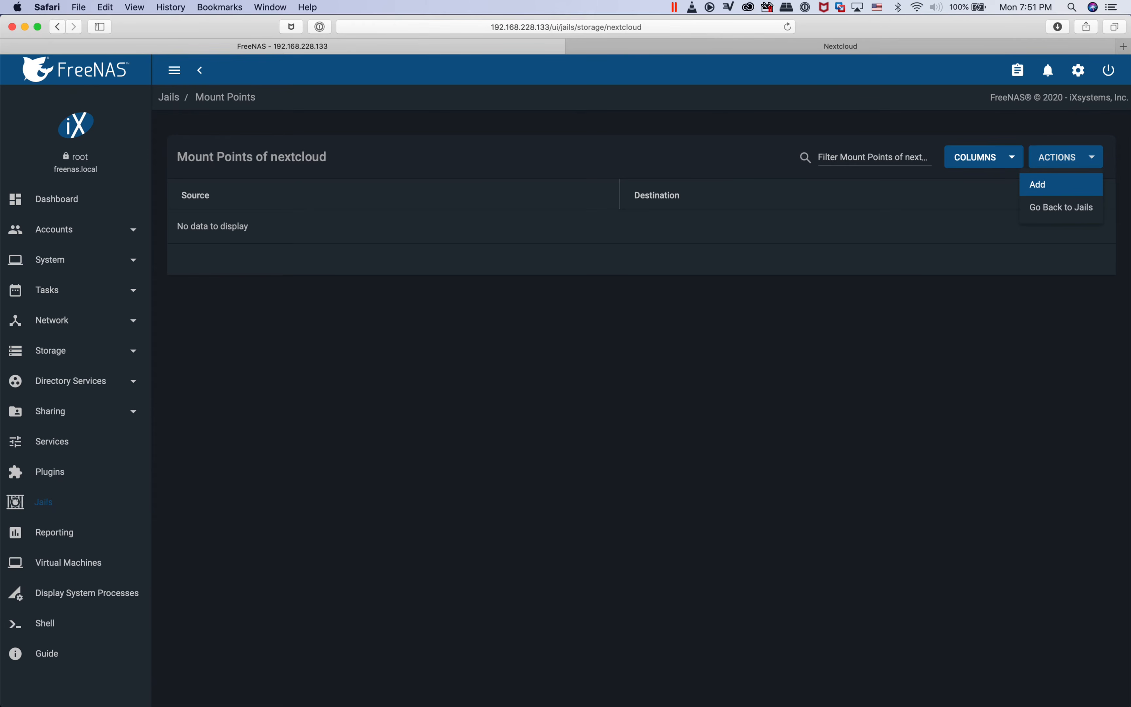
click(1056, 185)
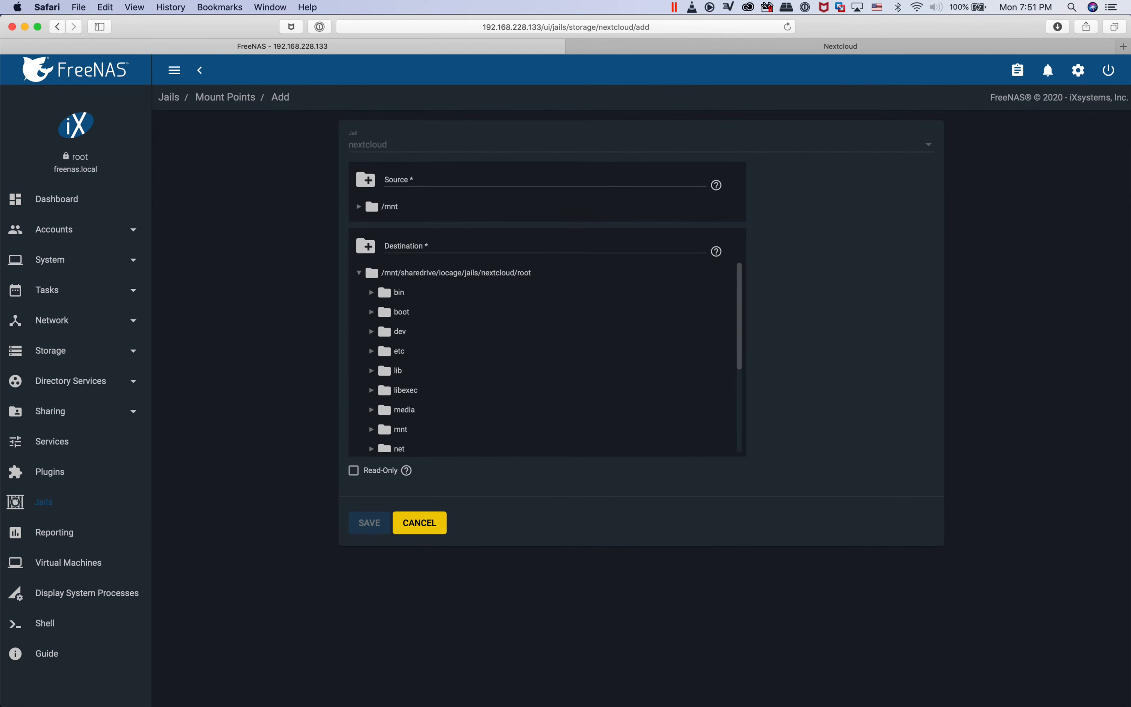
click(359, 207)
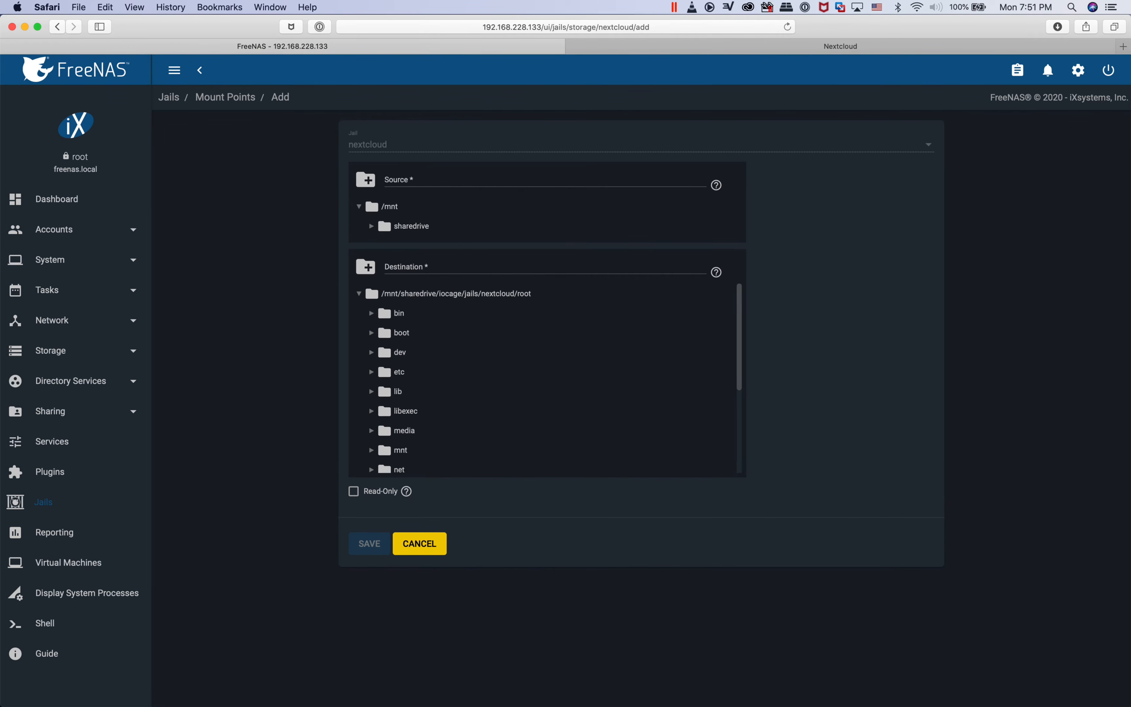
click(372, 226)
click(423, 265)
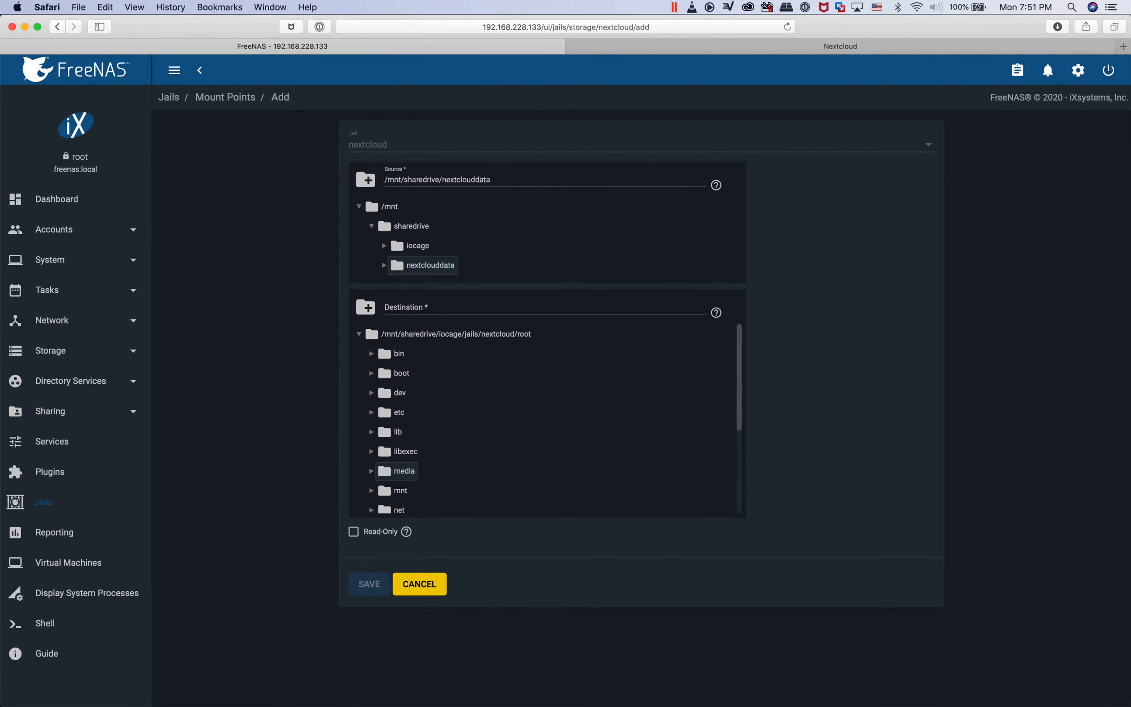
click(399, 471)
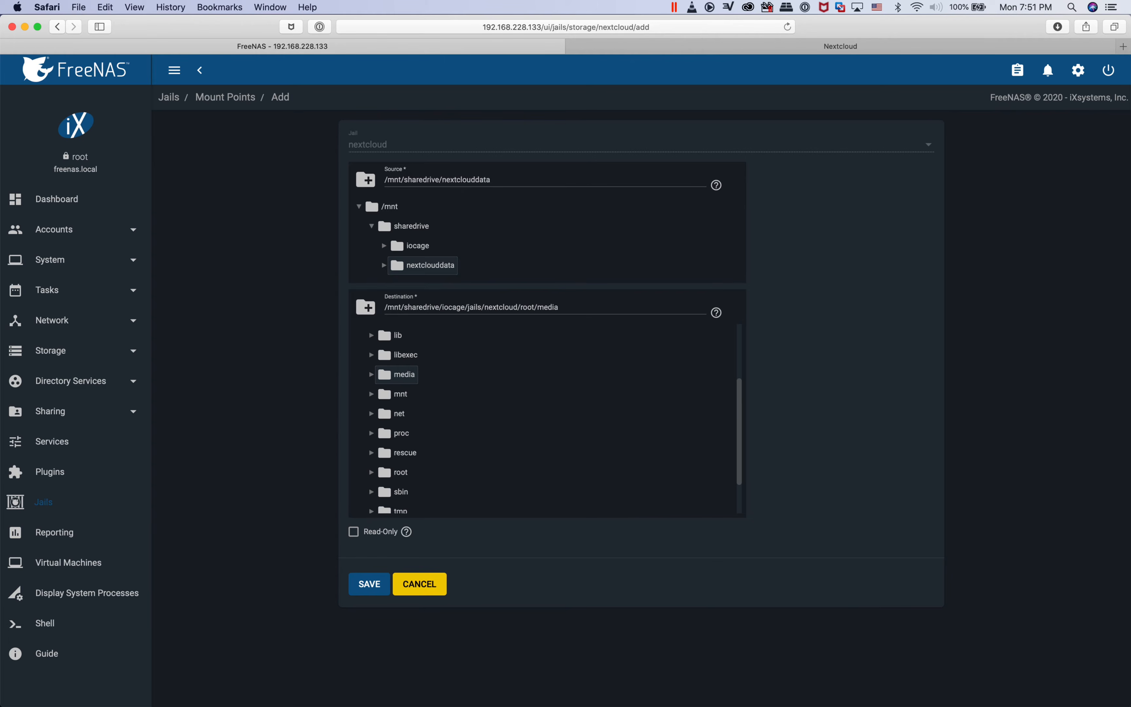
click(406, 532)
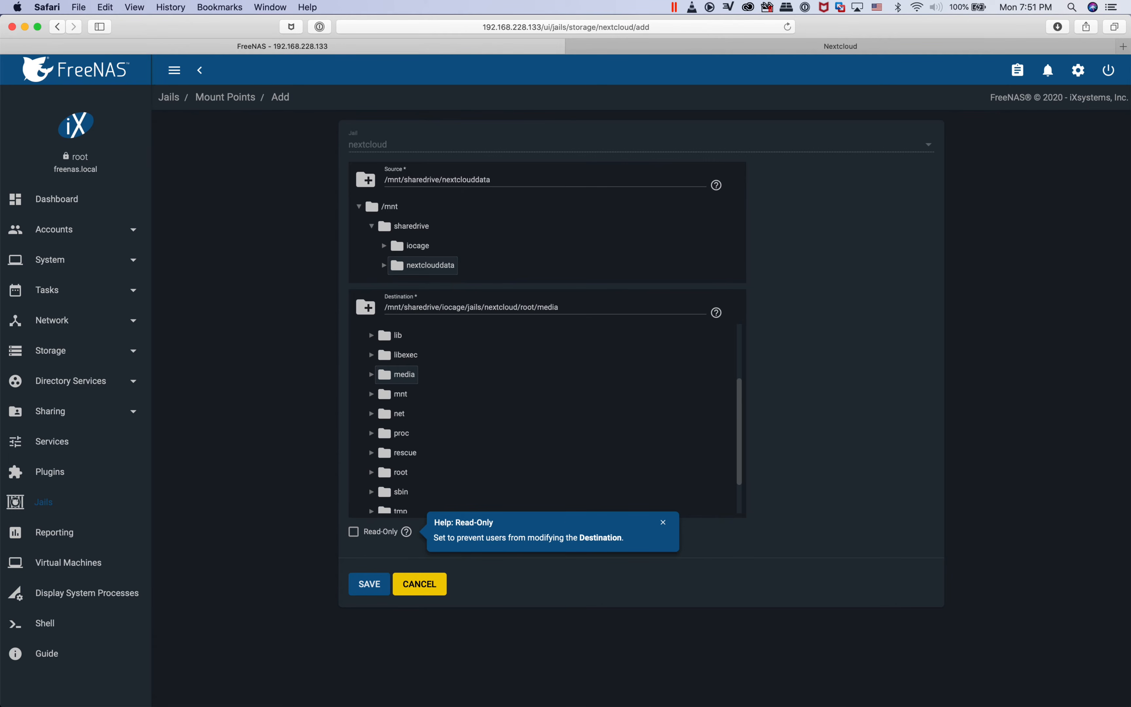
click(369, 584)
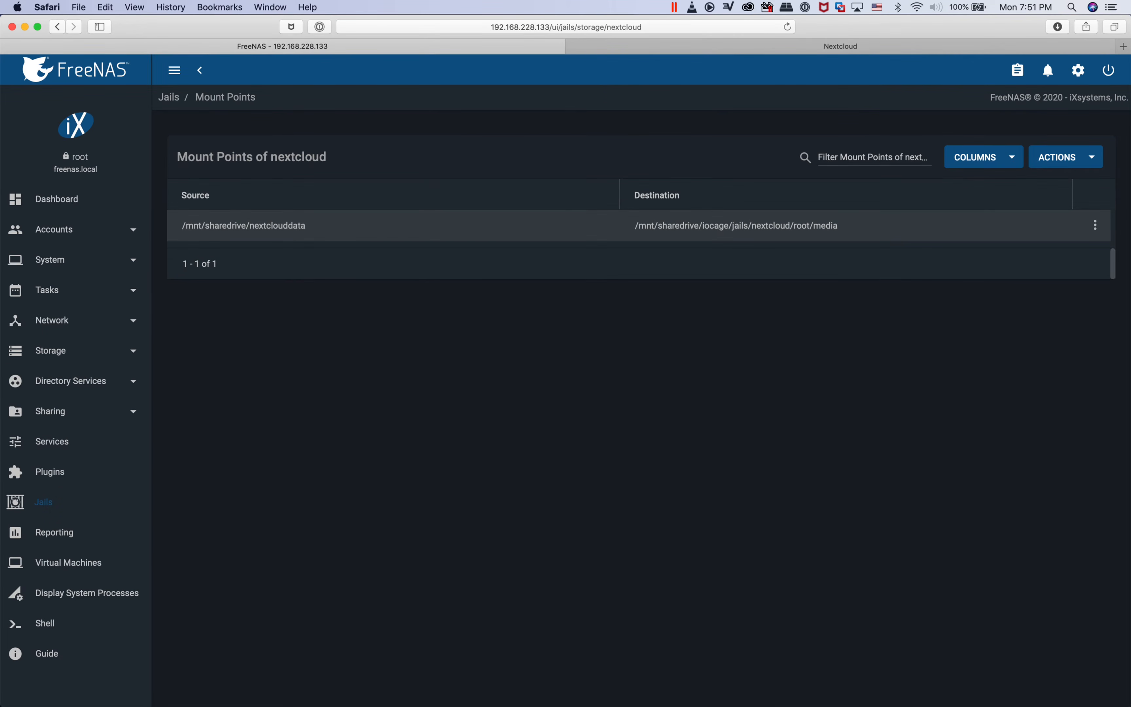
Return to the installed plugins and start the nextcloud jail
click(51, 472)
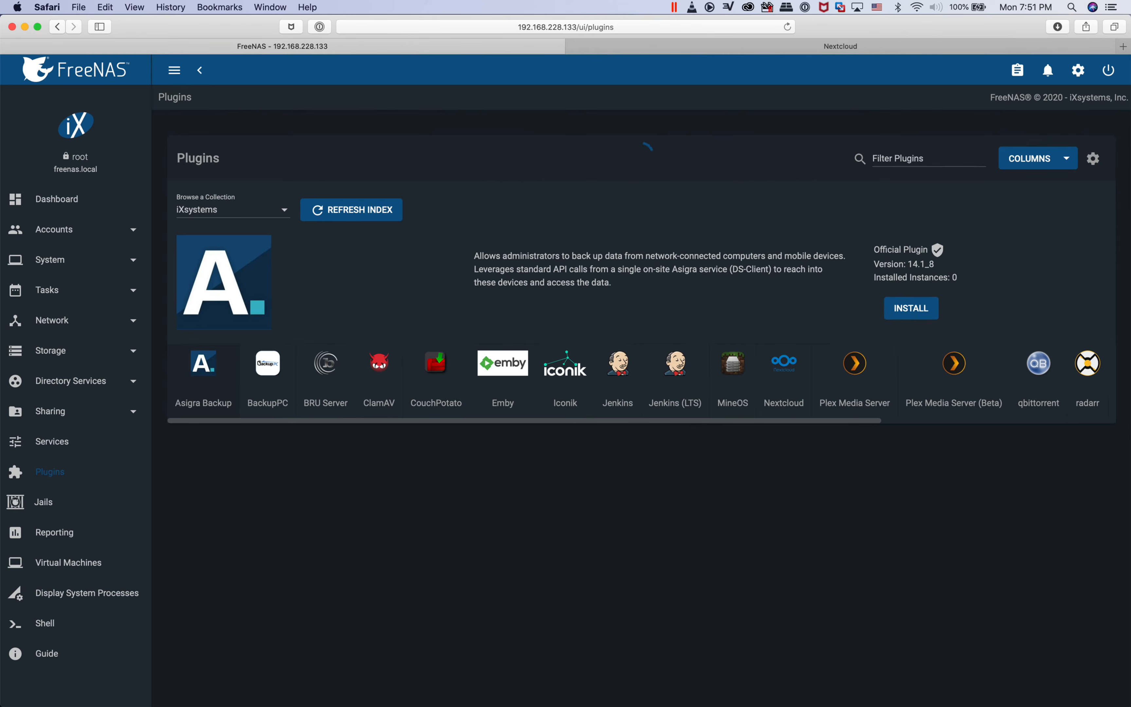
click(1092, 470)
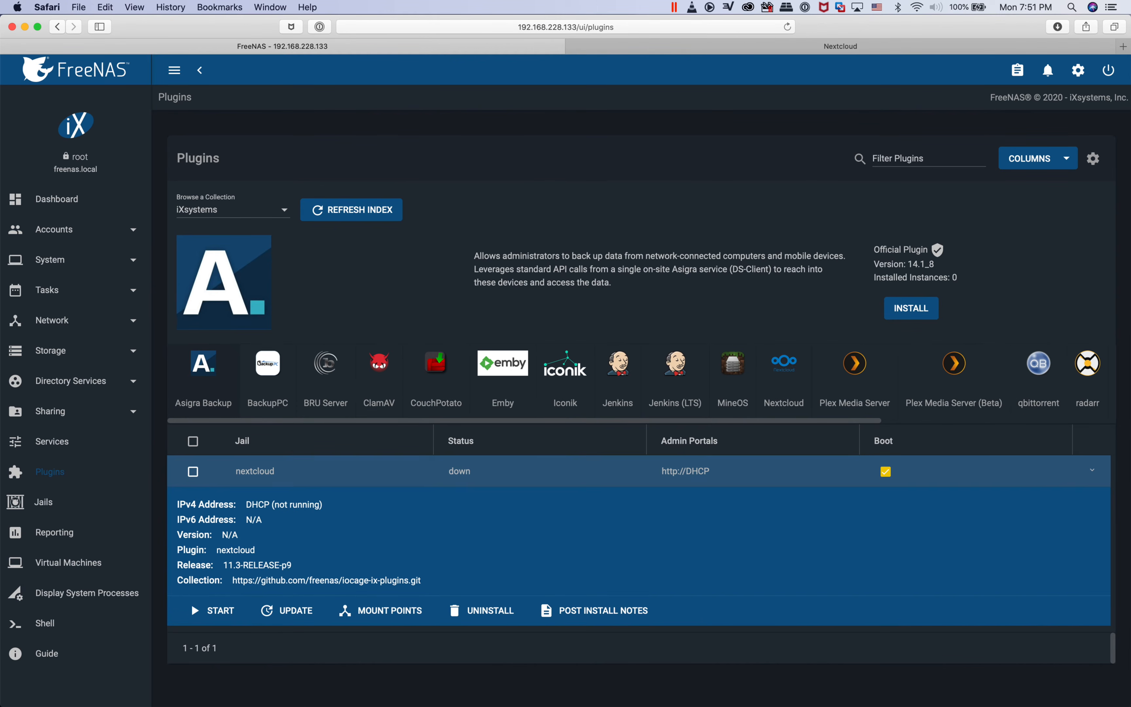
click(191, 603)
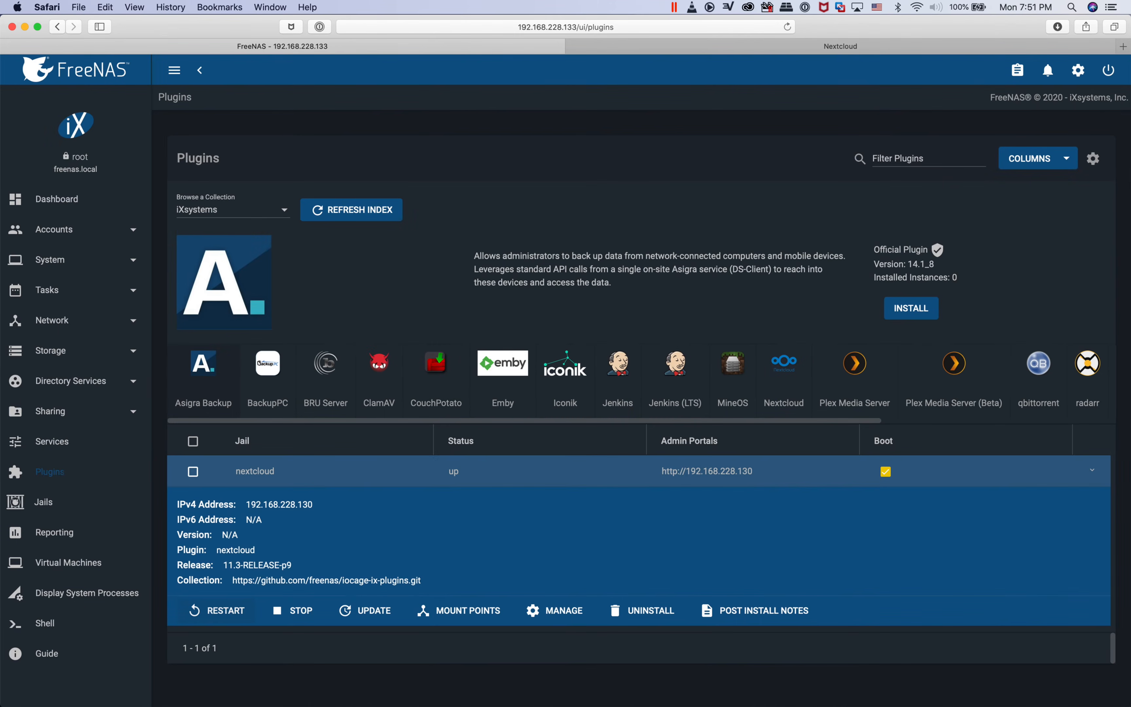
Copy the Nextcloud admin password from the plugin's post install notes and close the notes
click(755, 610)
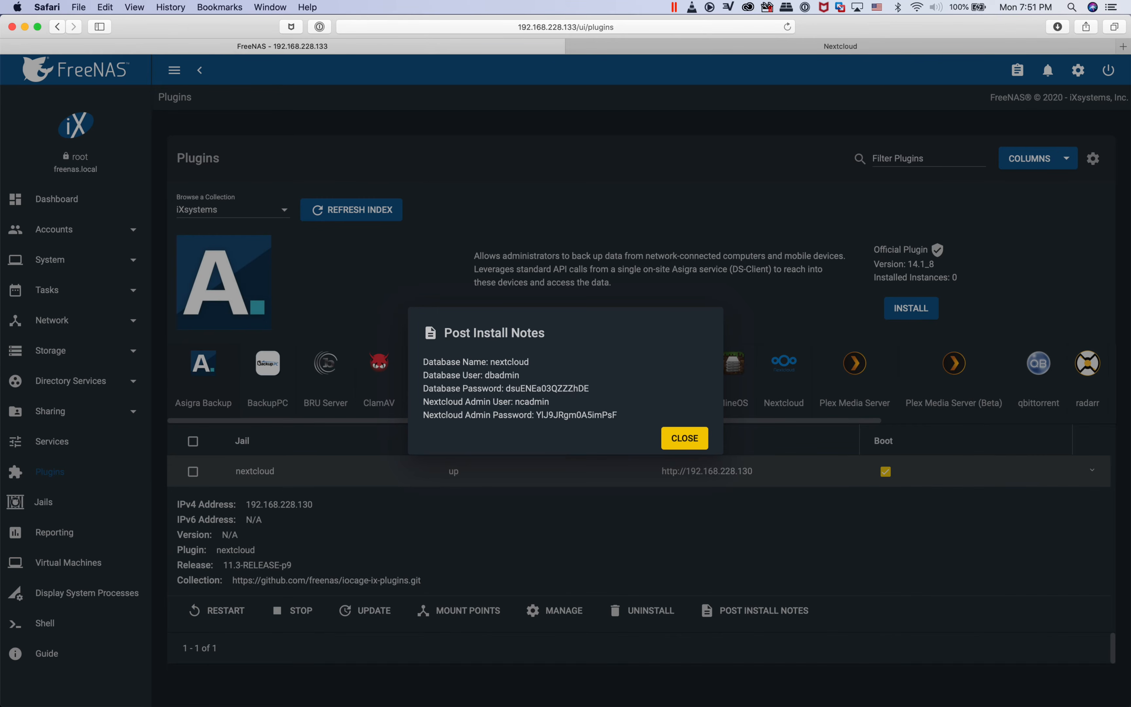
drag(628, 419, 536, 415)
click(621, 416)
drag(618, 415, 536, 415)
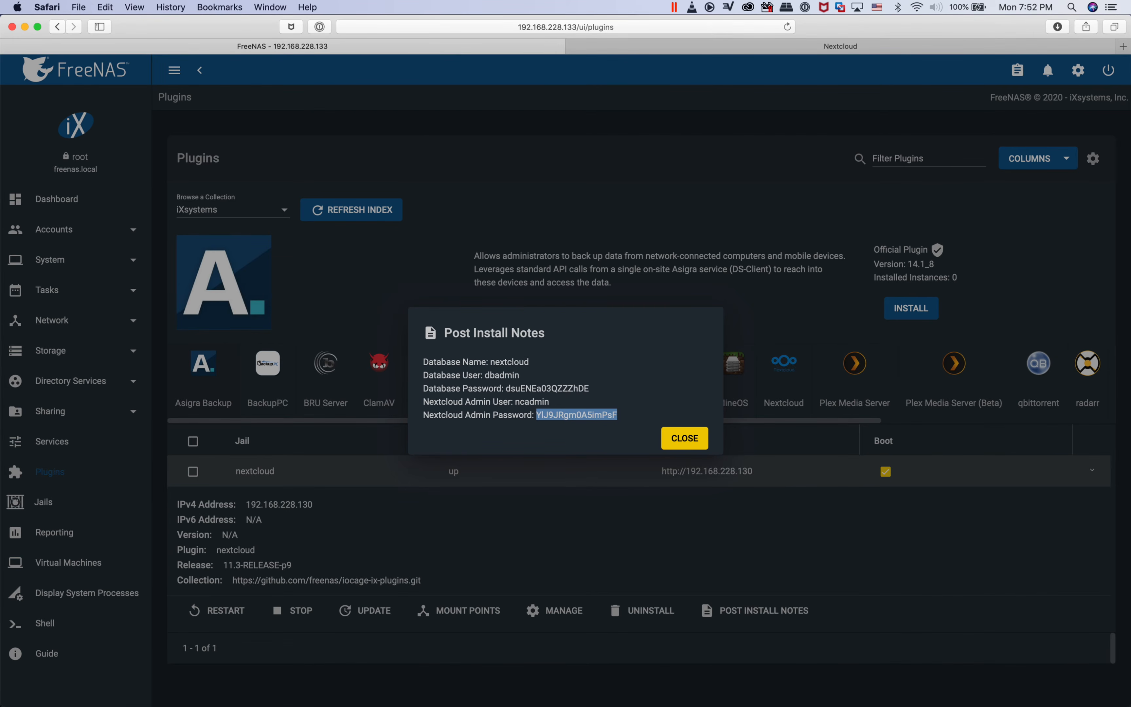
click(685, 438)
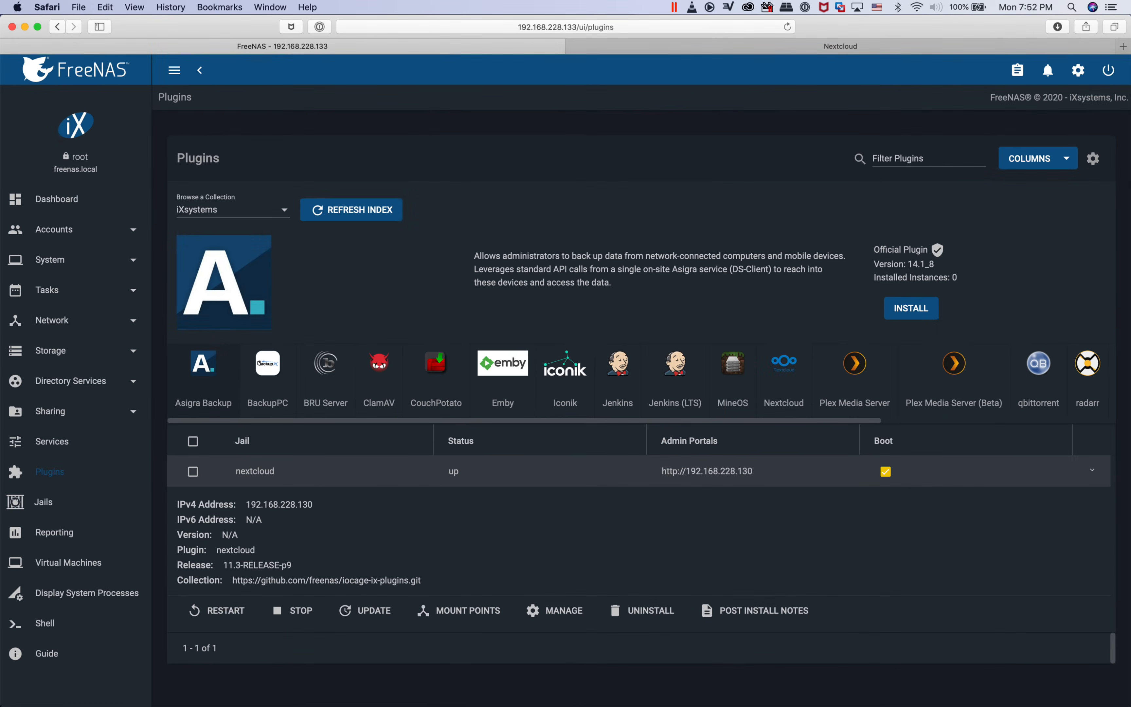
Switch to the Nextcloud login page and log in as ncadmin with the copied admin password
click(840, 46)
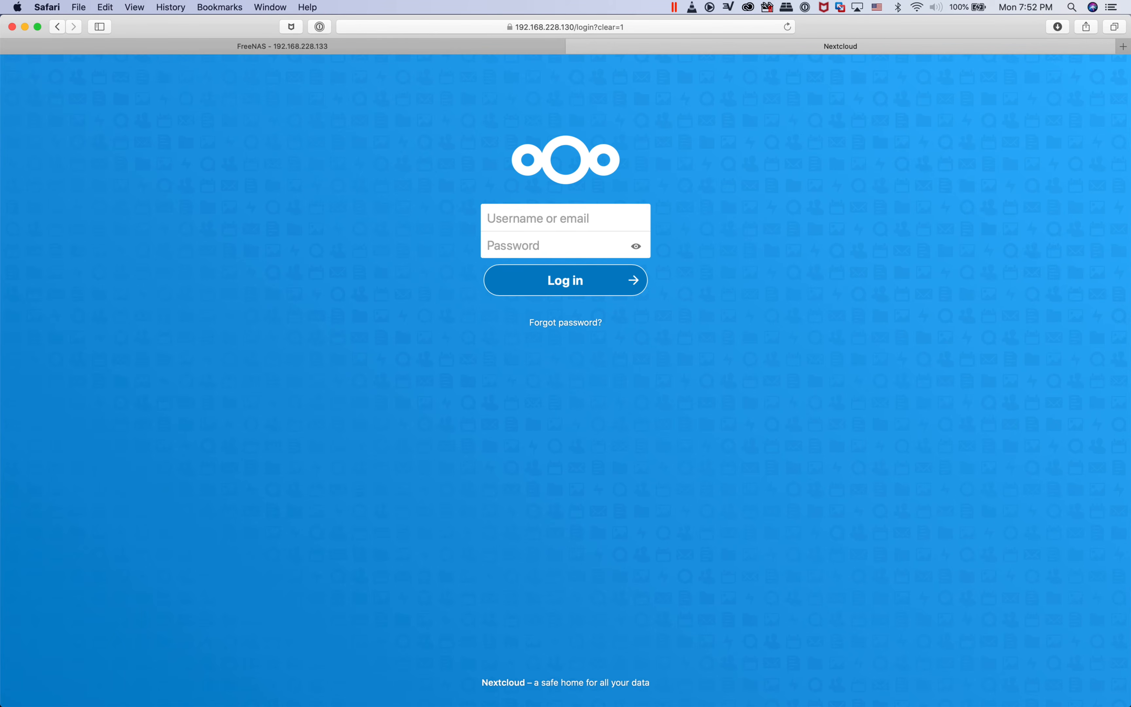
text(ncadmin)
key(Tab)
key(super+v)
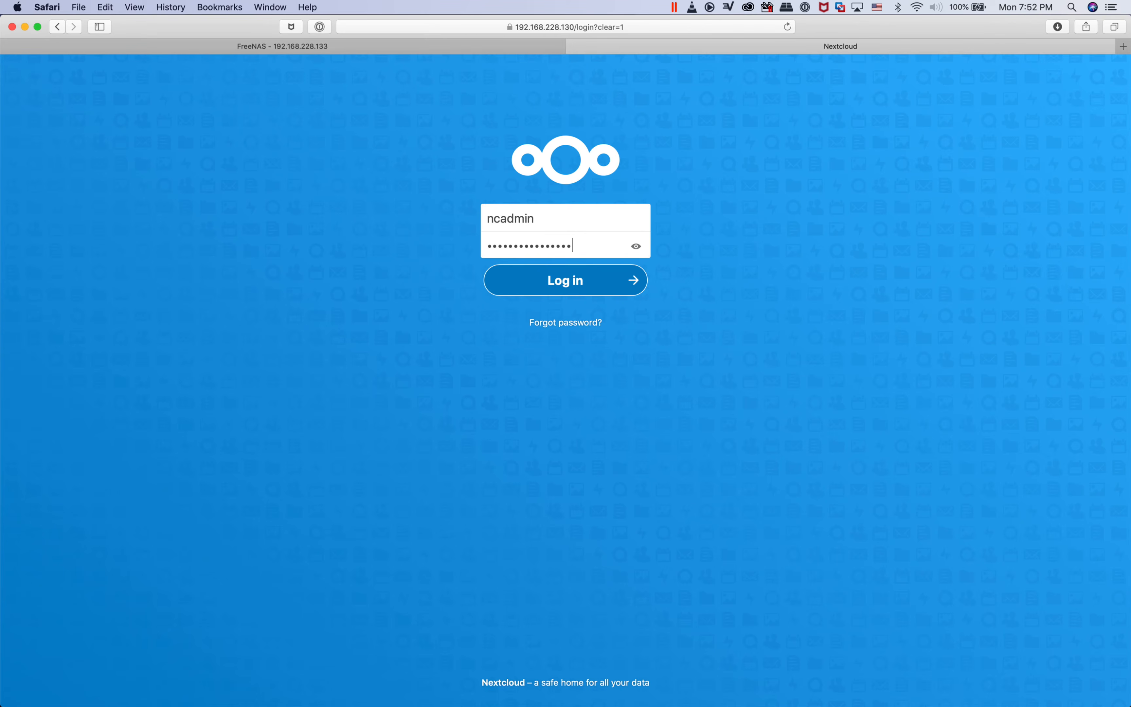
key(Return)
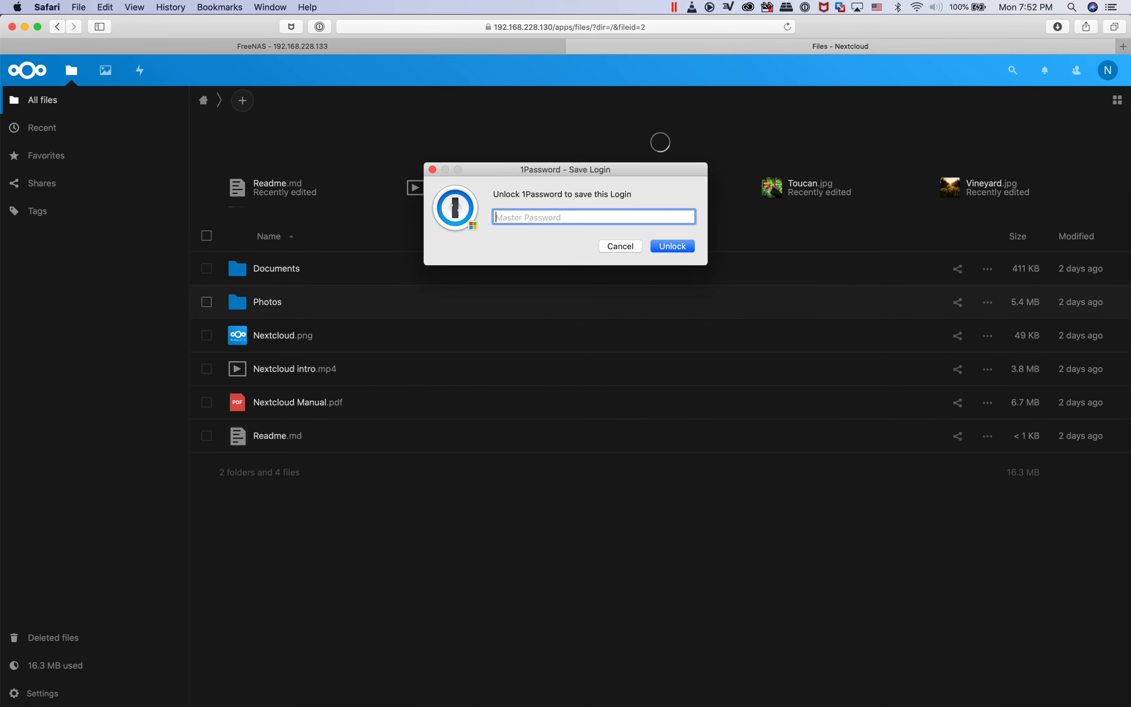
Decline saving the login in 1Password, then find and enable the External storage support app in Nextcloud's apps
click(620, 247)
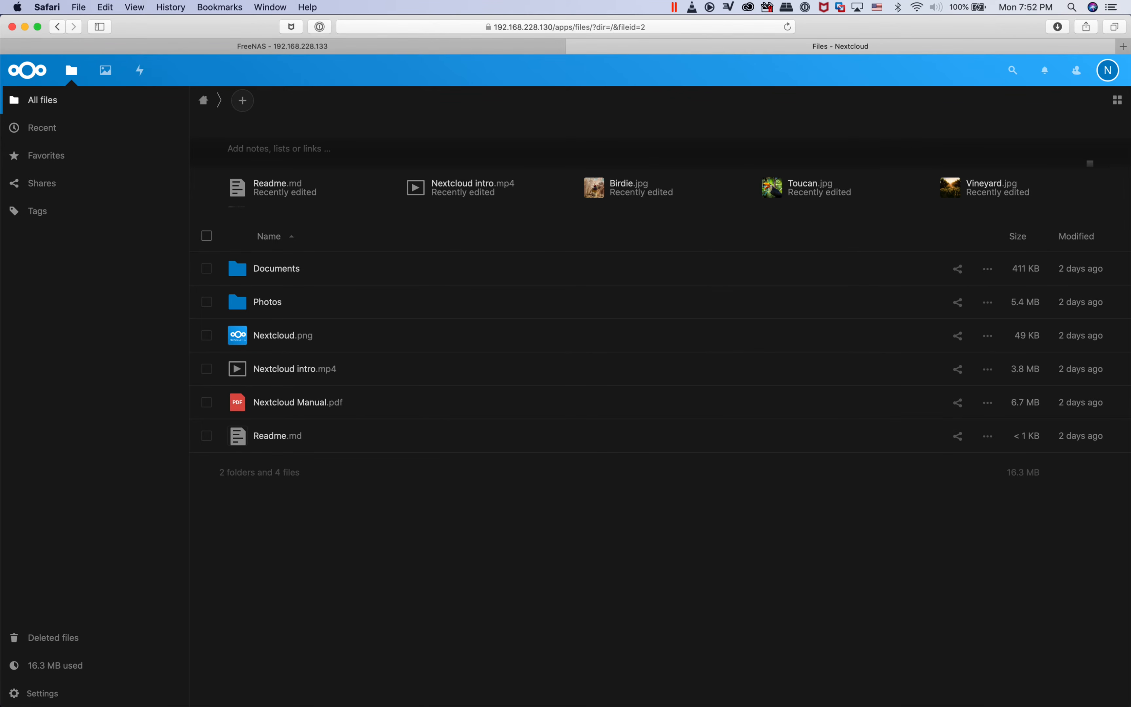
click(1108, 70)
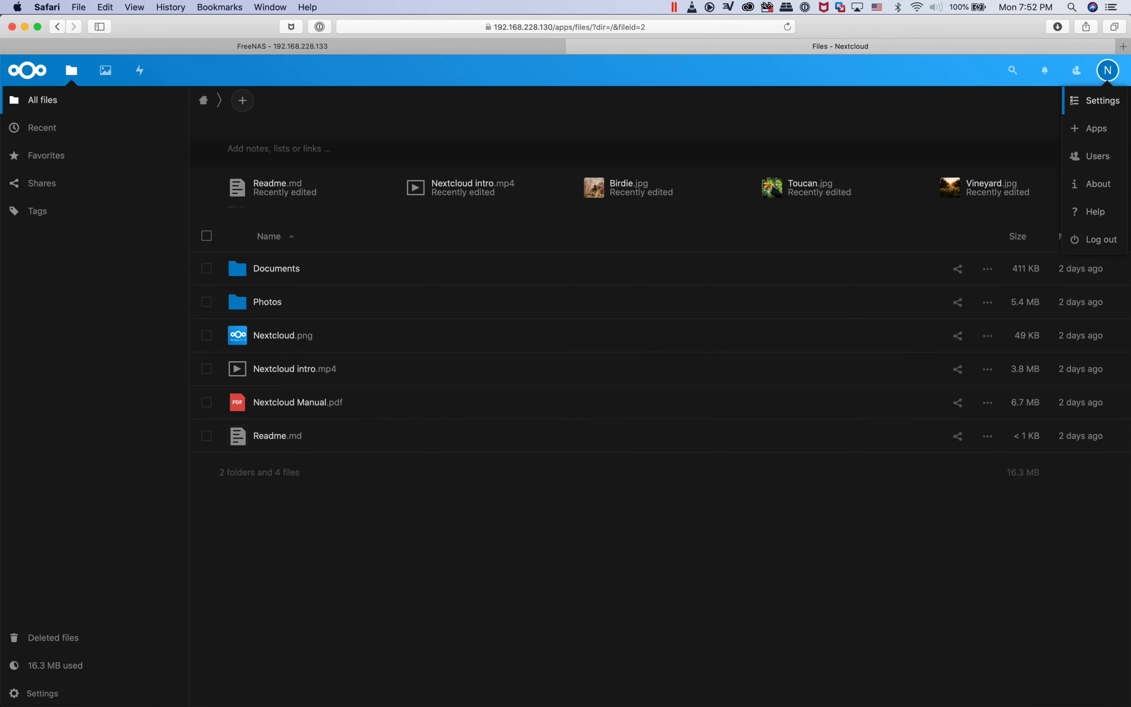
click(1096, 128)
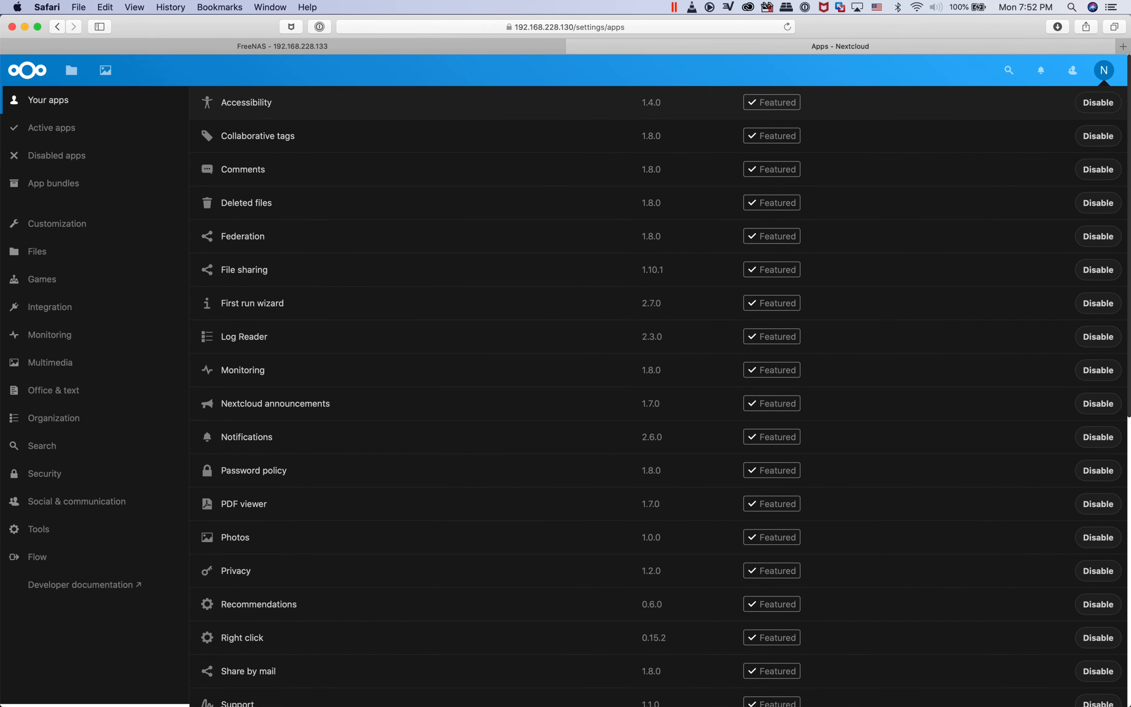
click(1009, 70)
text(external)
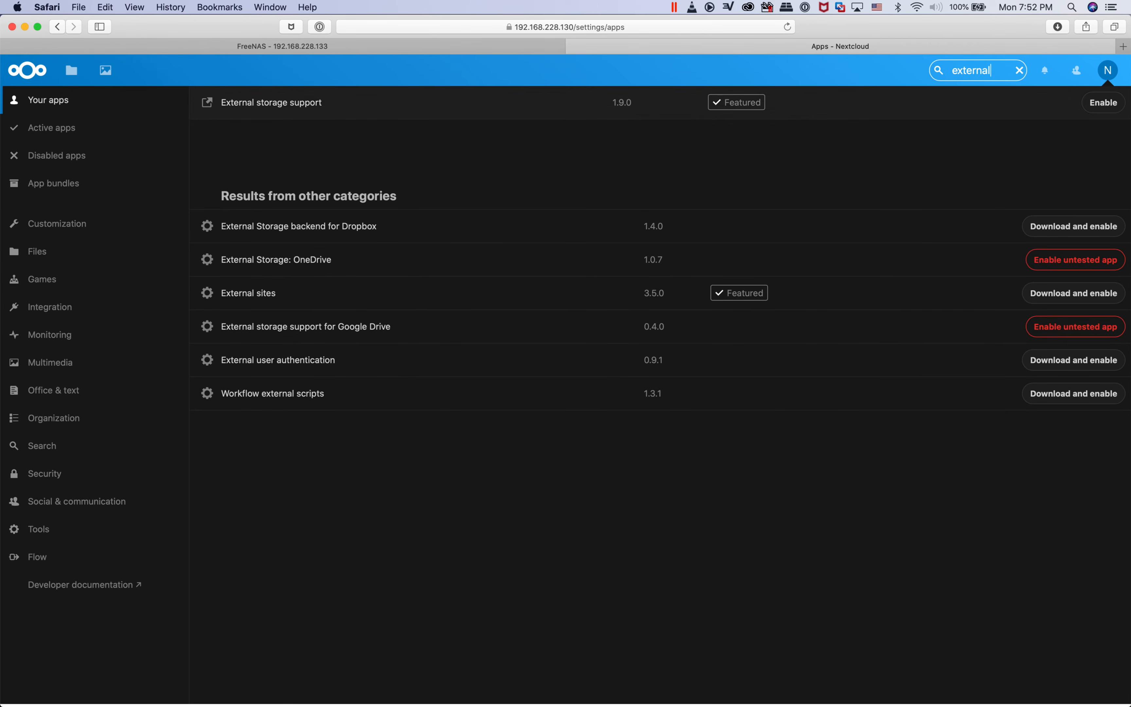
click(1103, 102)
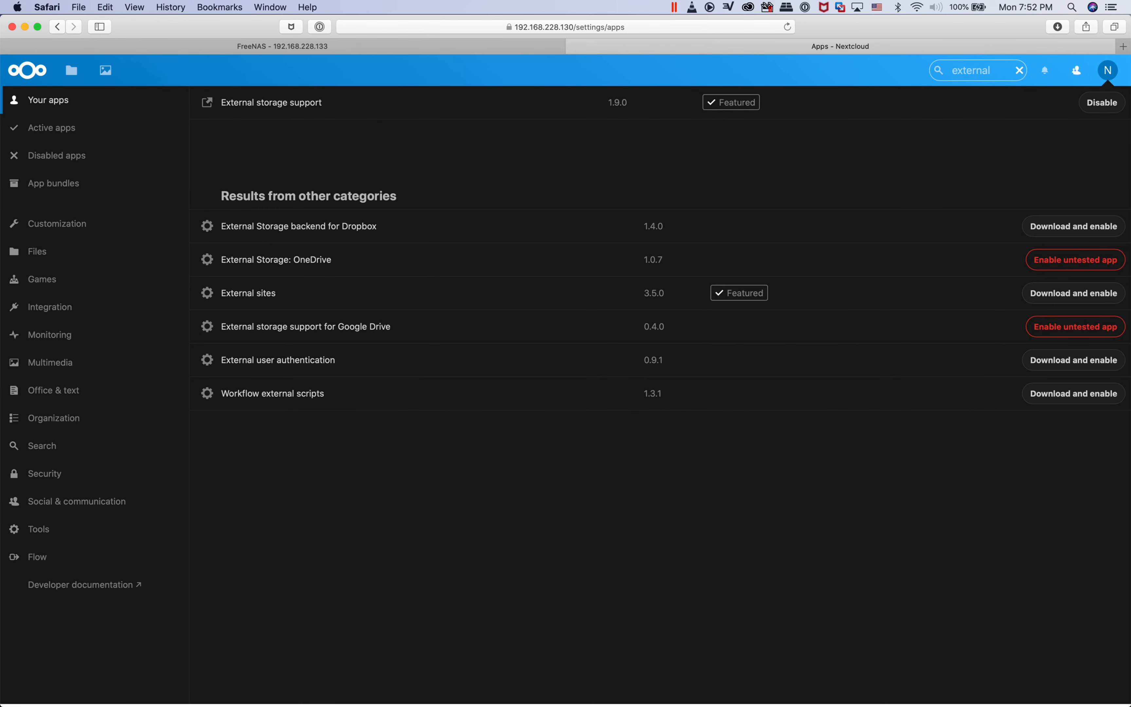
Open the administration settings for external storages and add a storage of type Local
click(1108, 70)
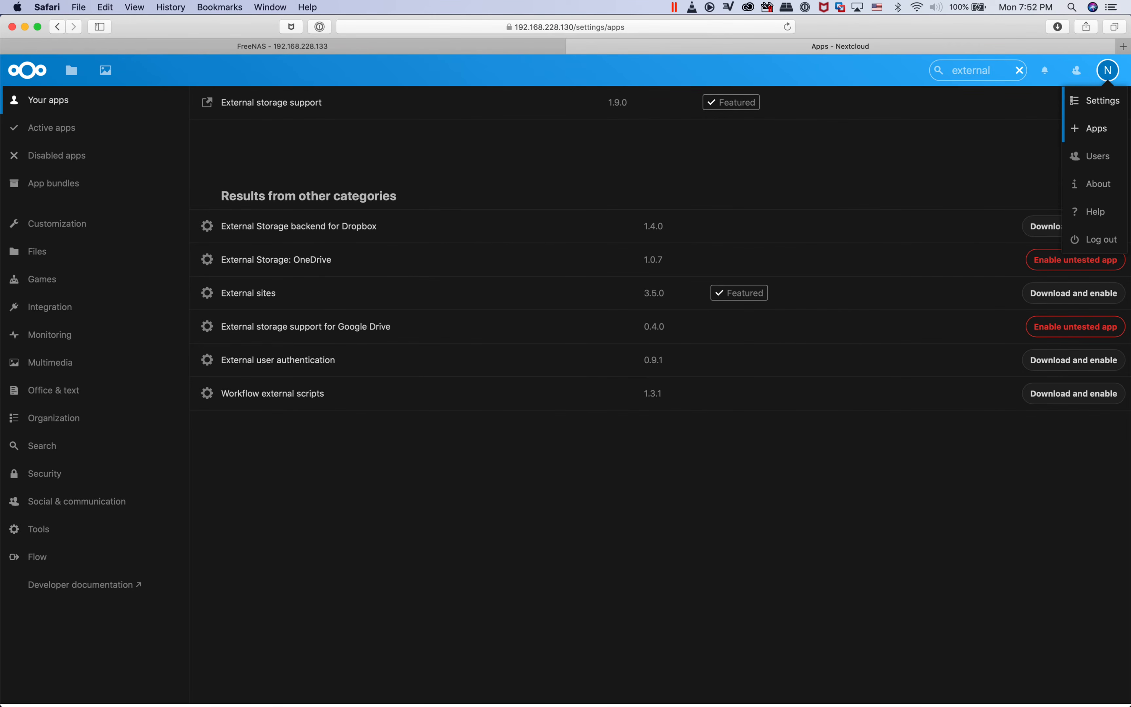
click(1101, 101)
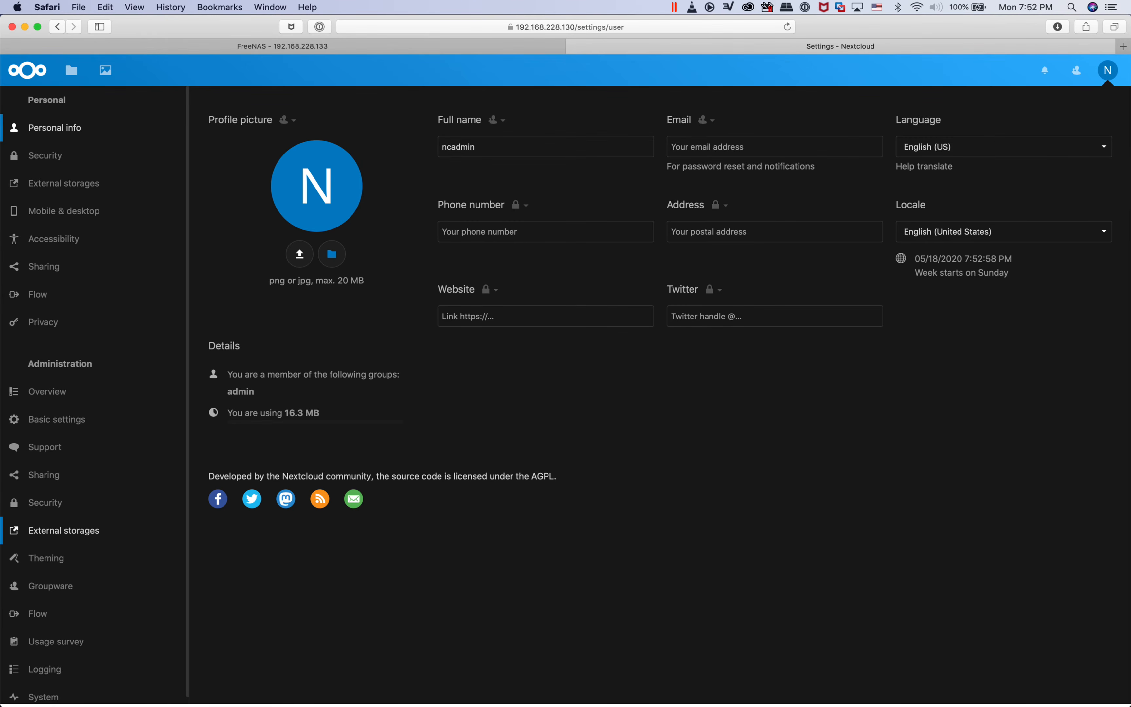
click(63, 531)
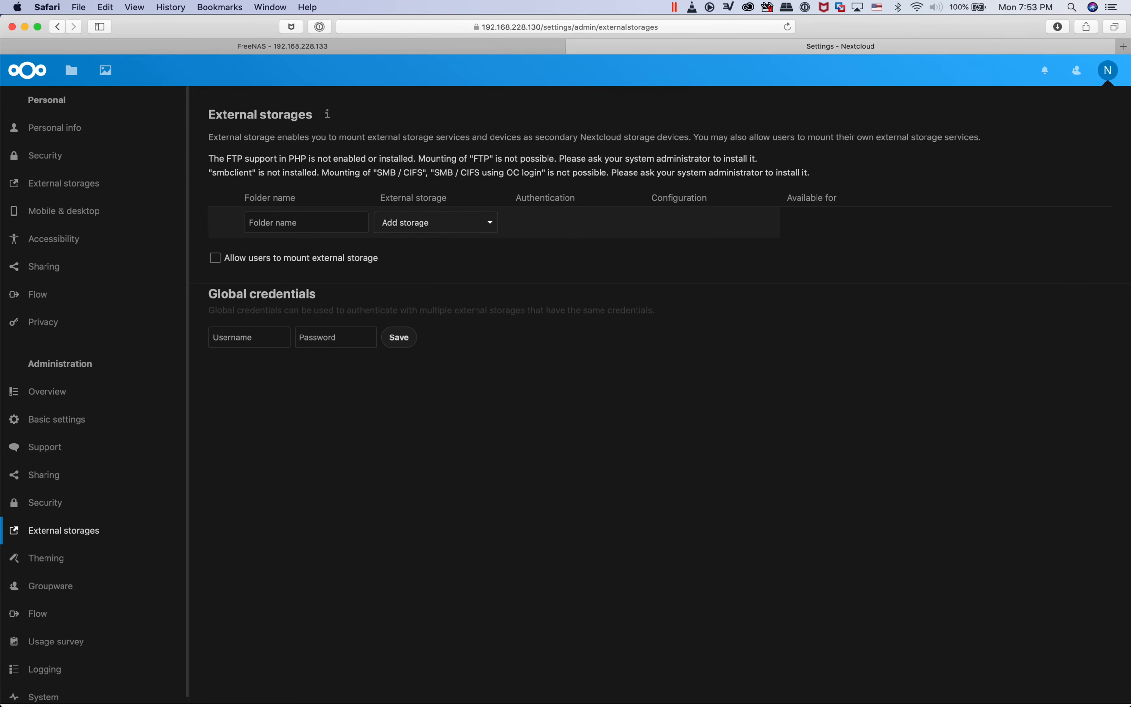
click(436, 222)
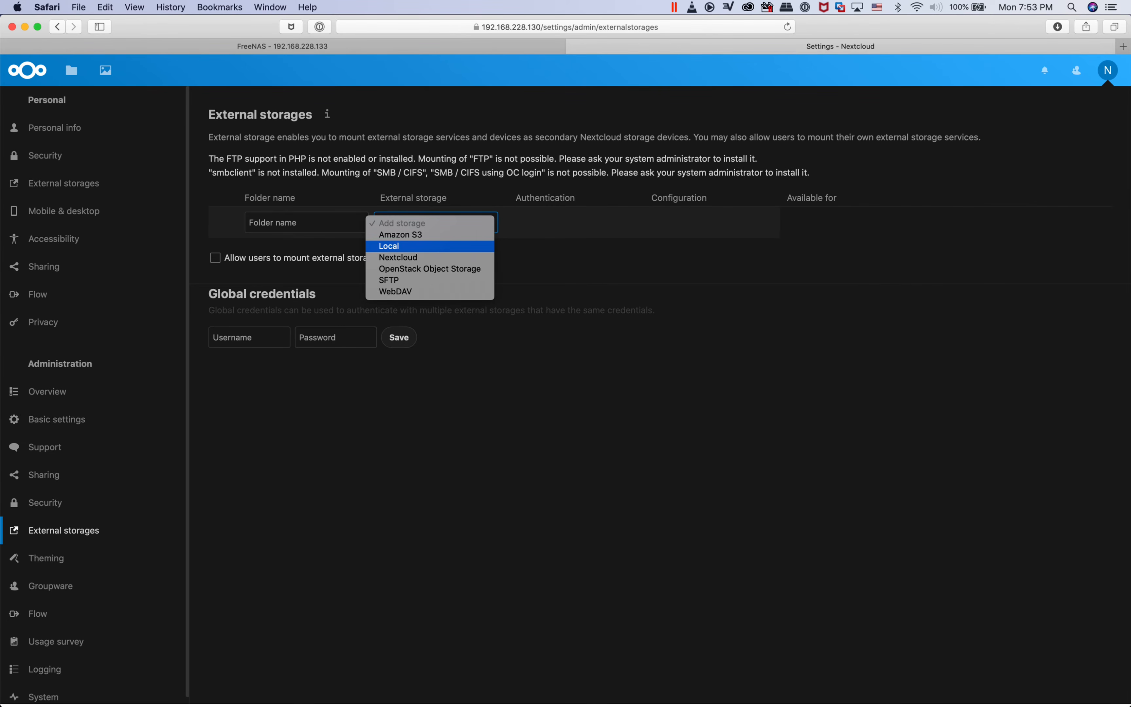
click(389, 245)
Name the local storage folder NextcloudData, set its location to /media, and save the entry
click(306, 222)
key(super+a)
key(BackSpace)
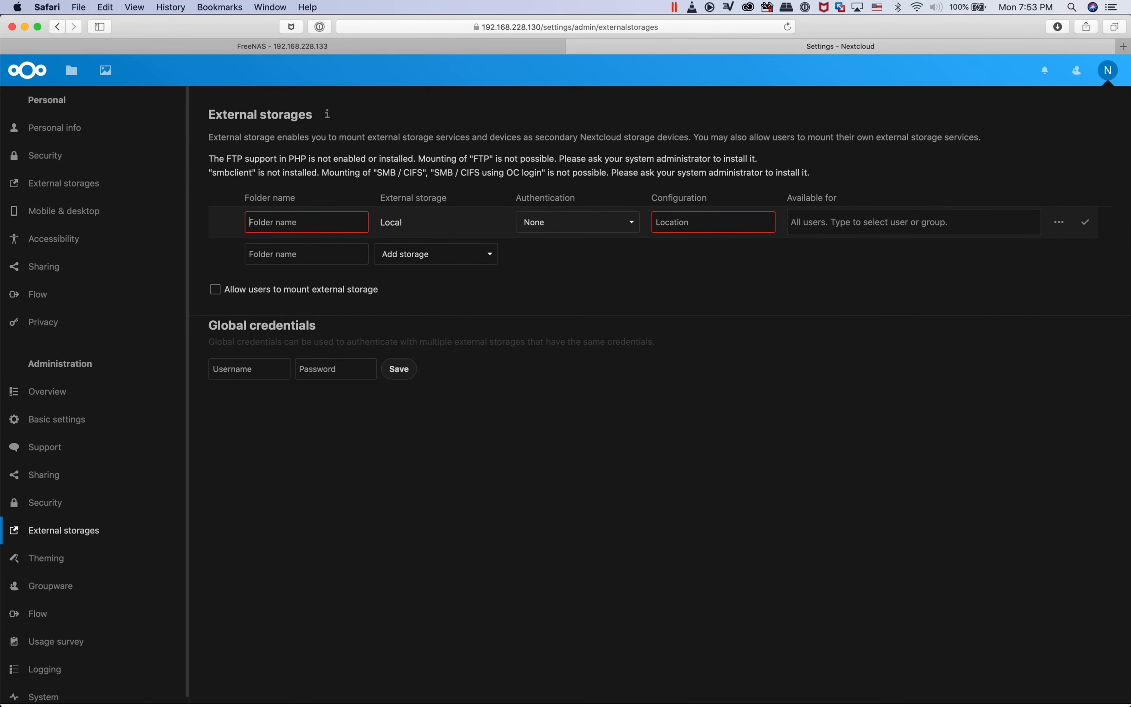
text(NextcloudData)
click(706, 222)
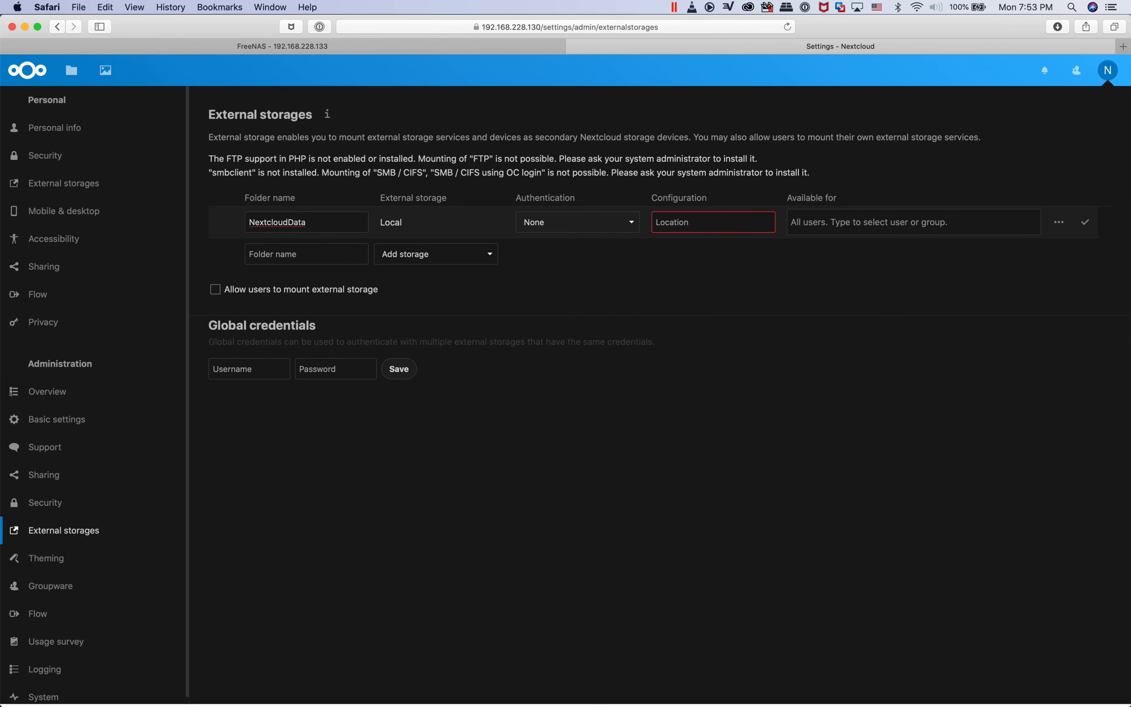
text(/media)
click(1085, 222)
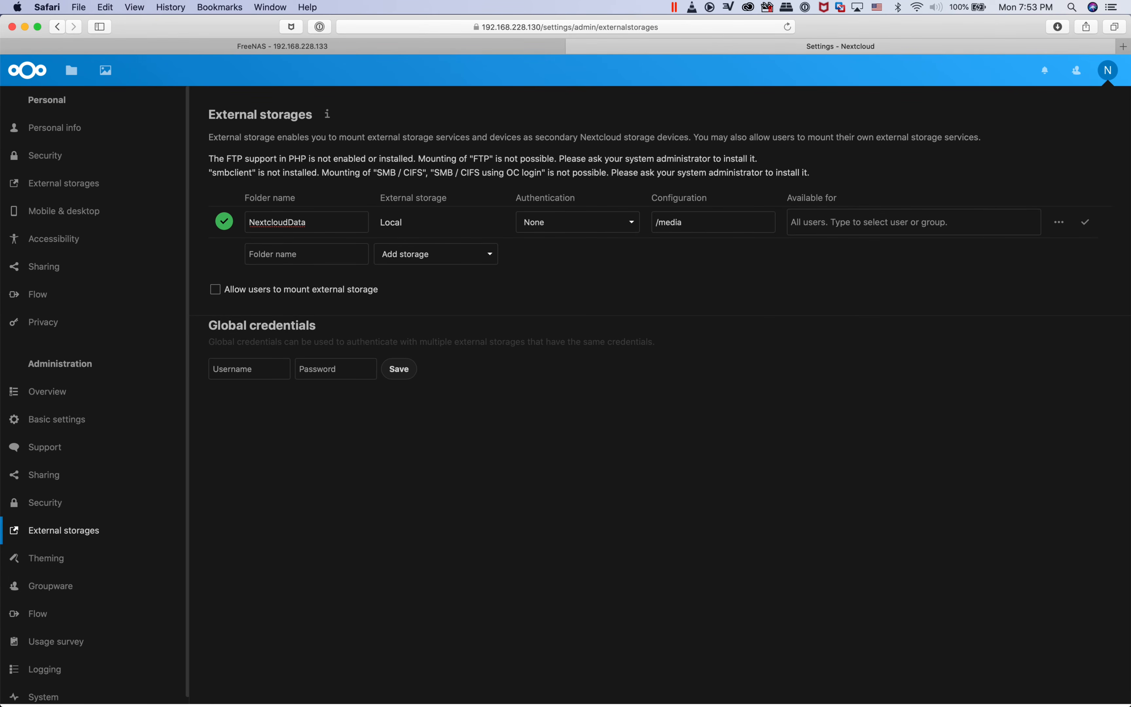
Upload the local file Nextcloud CLI FreeNAS 11.3.txt into the NextcloudData external storage and view its contents
click(71, 69)
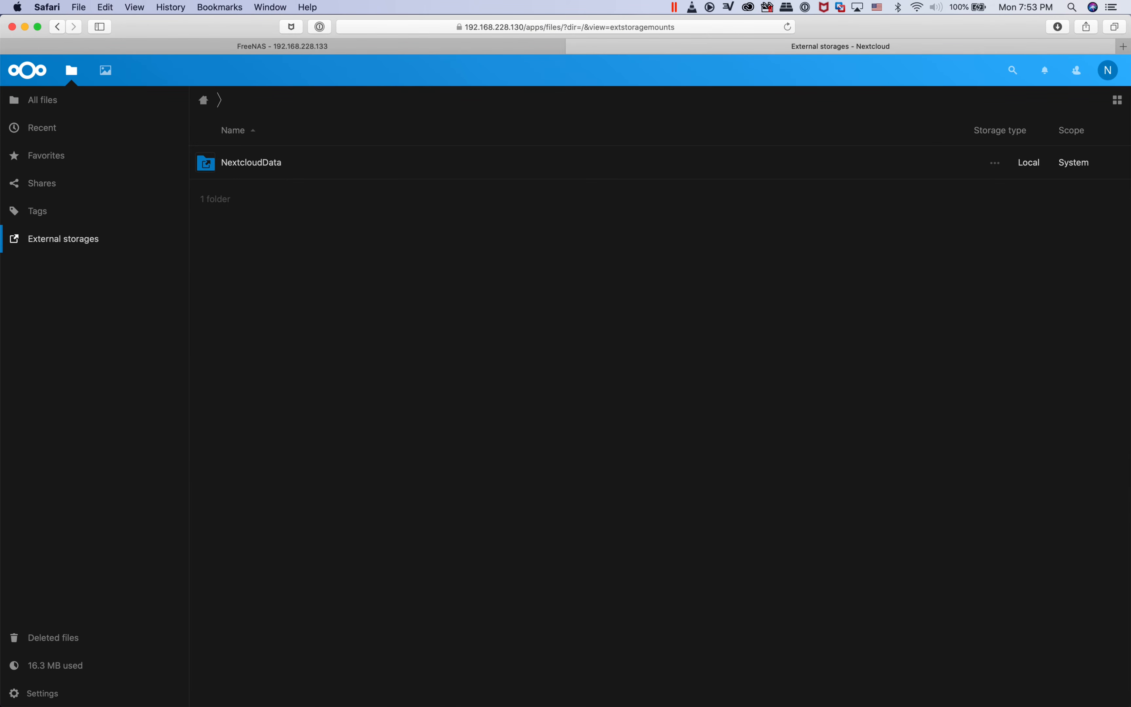
click(251, 162)
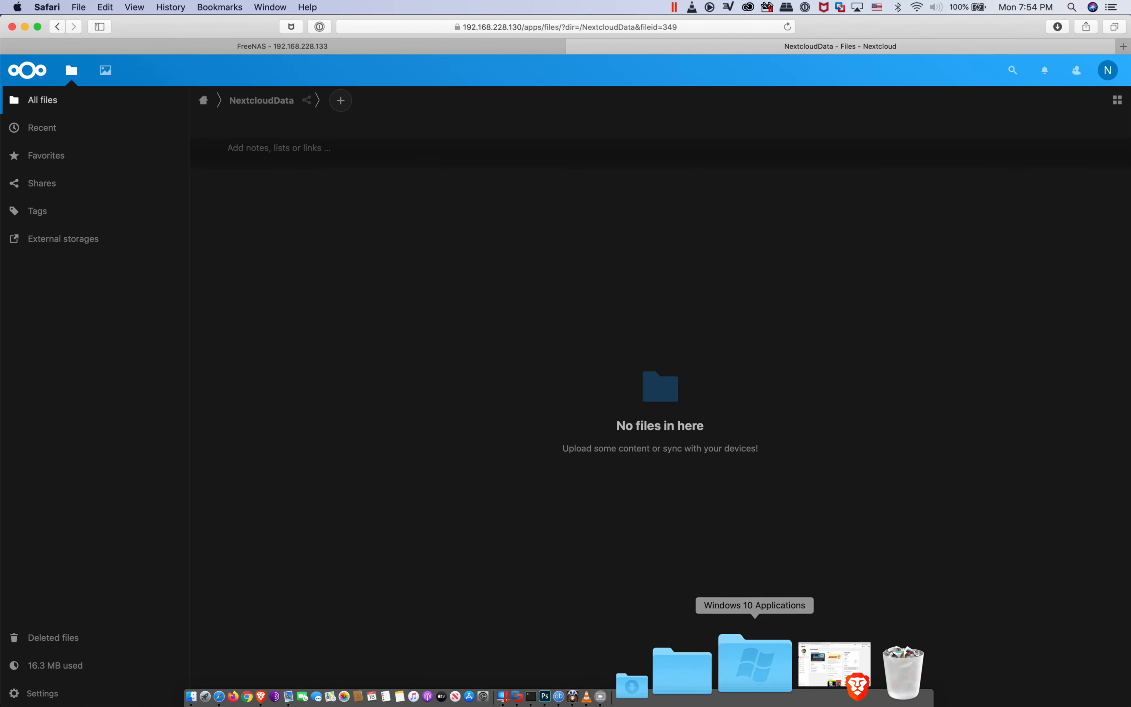
click(771, 664)
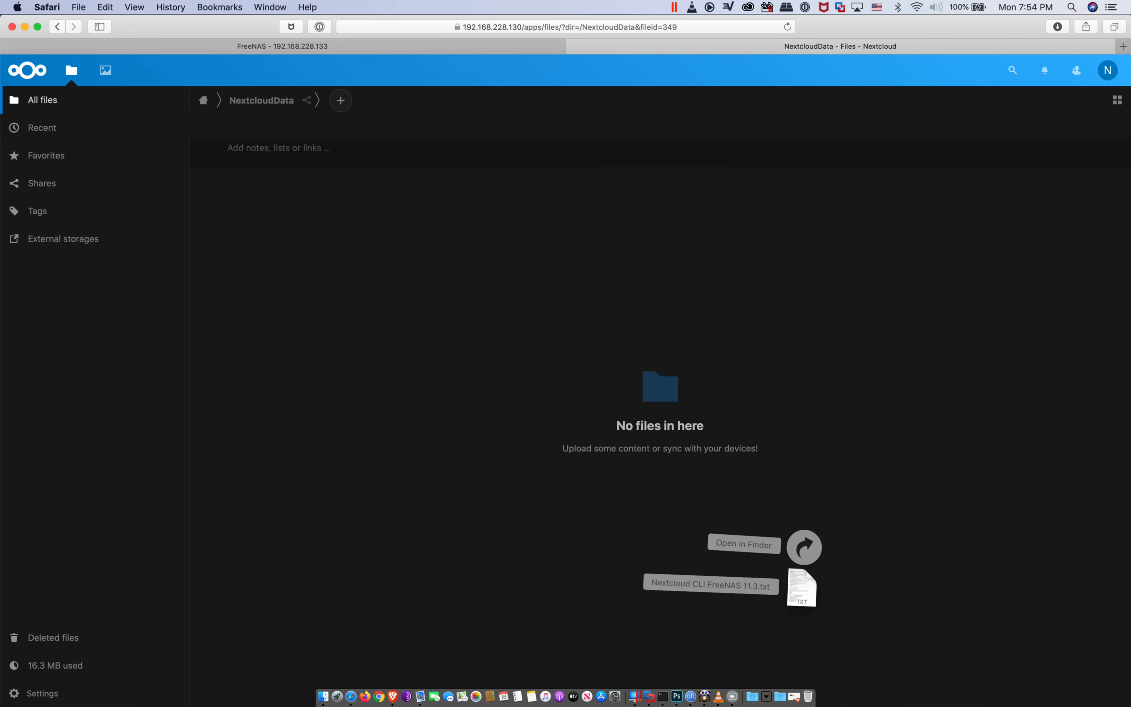
drag(802, 587, 673, 435)
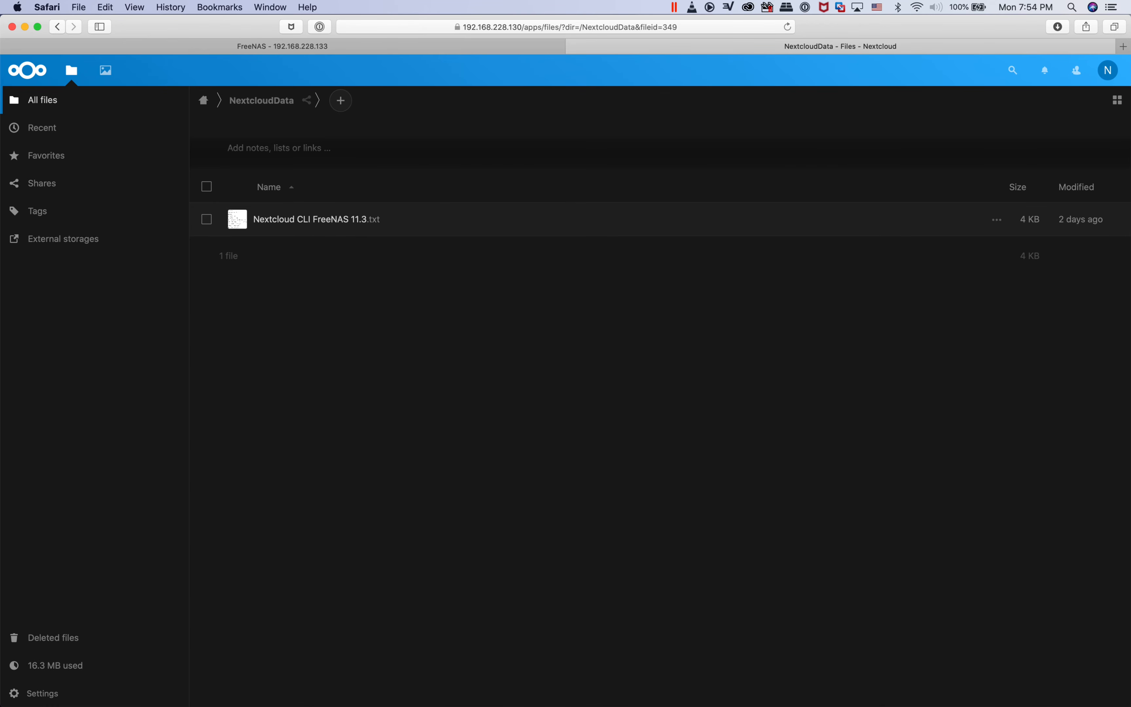
click(315, 220)
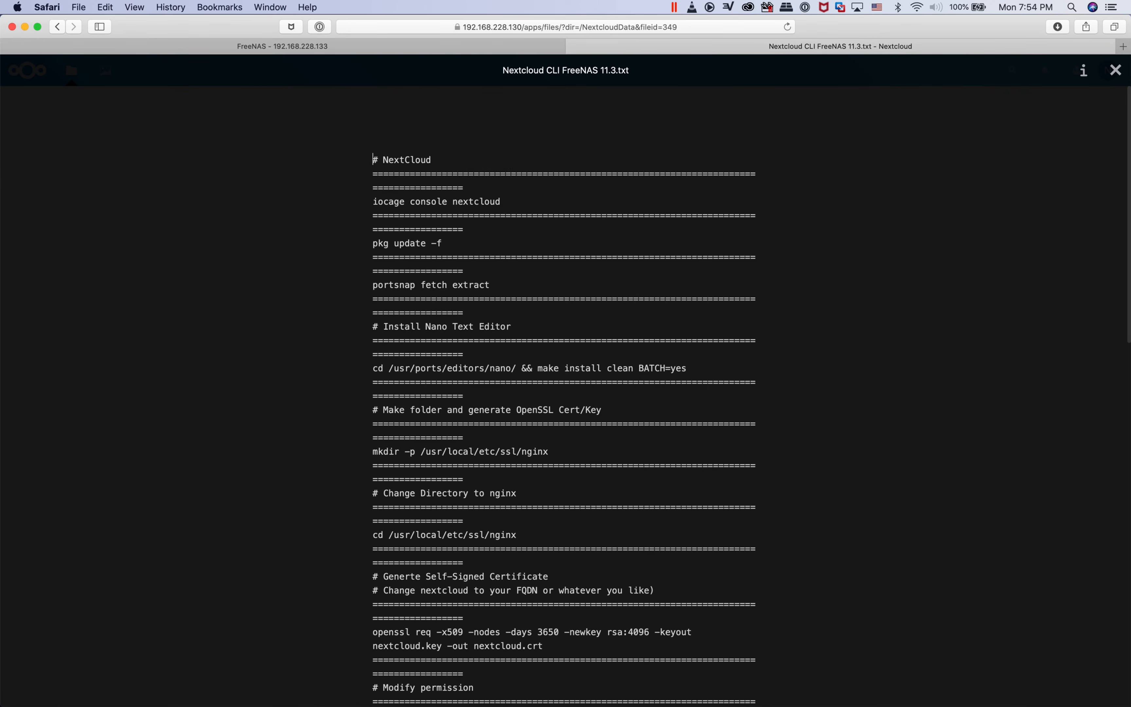
click(1116, 70)
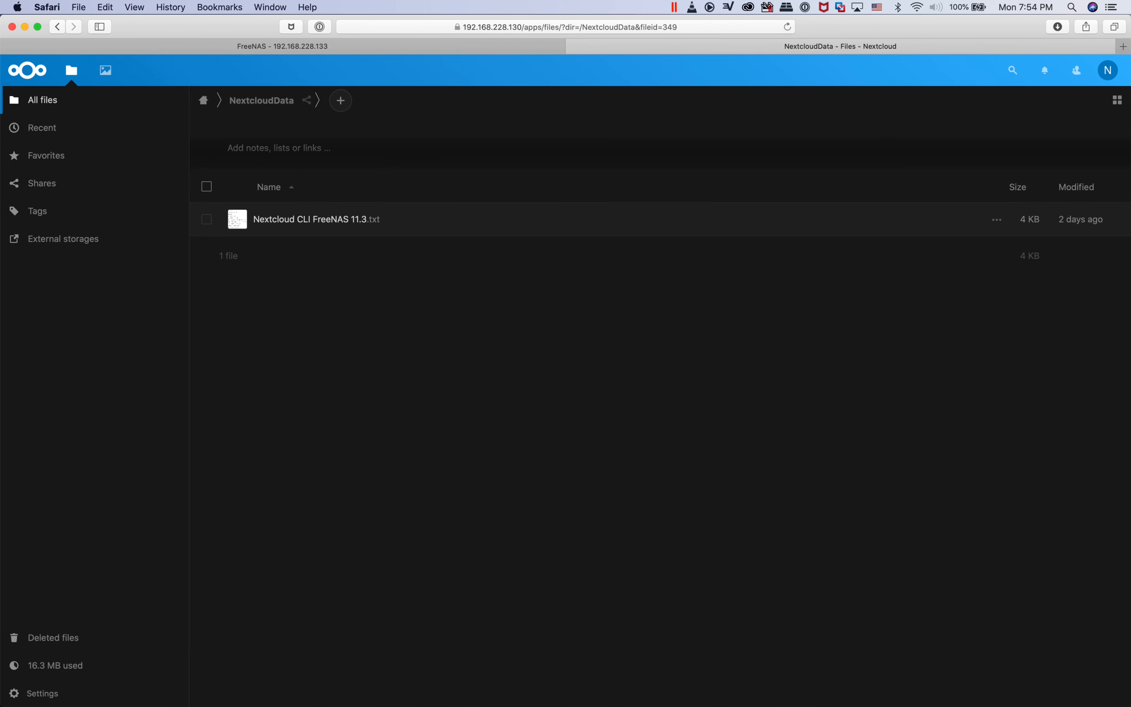
Switch to Finder and start connecting to the server smb://192.168.228.133/sharedrive
click(312, 664)
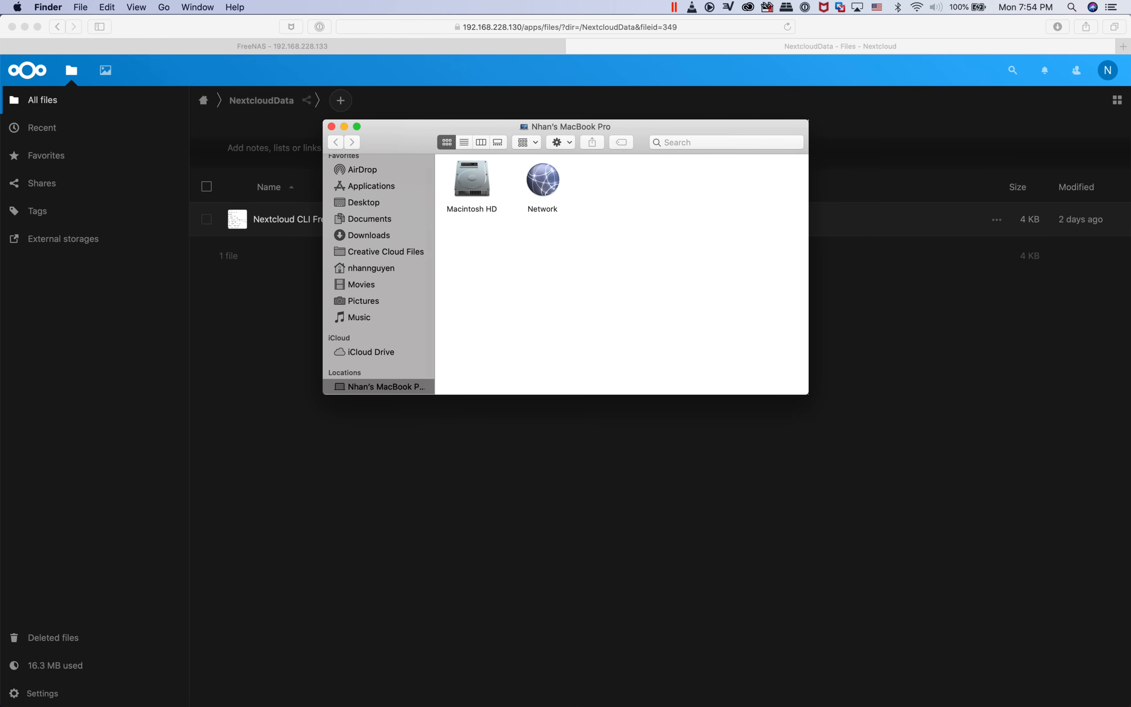
click(197, 7)
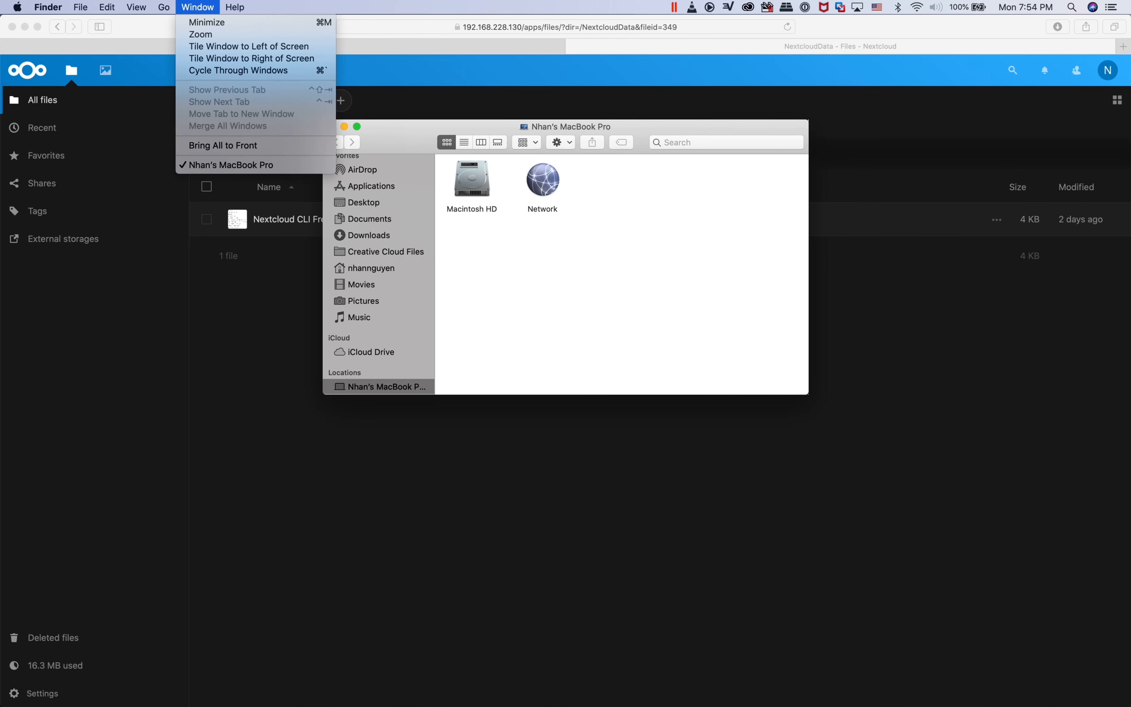
key(Escape)
click(198, 7)
click(206, 251)
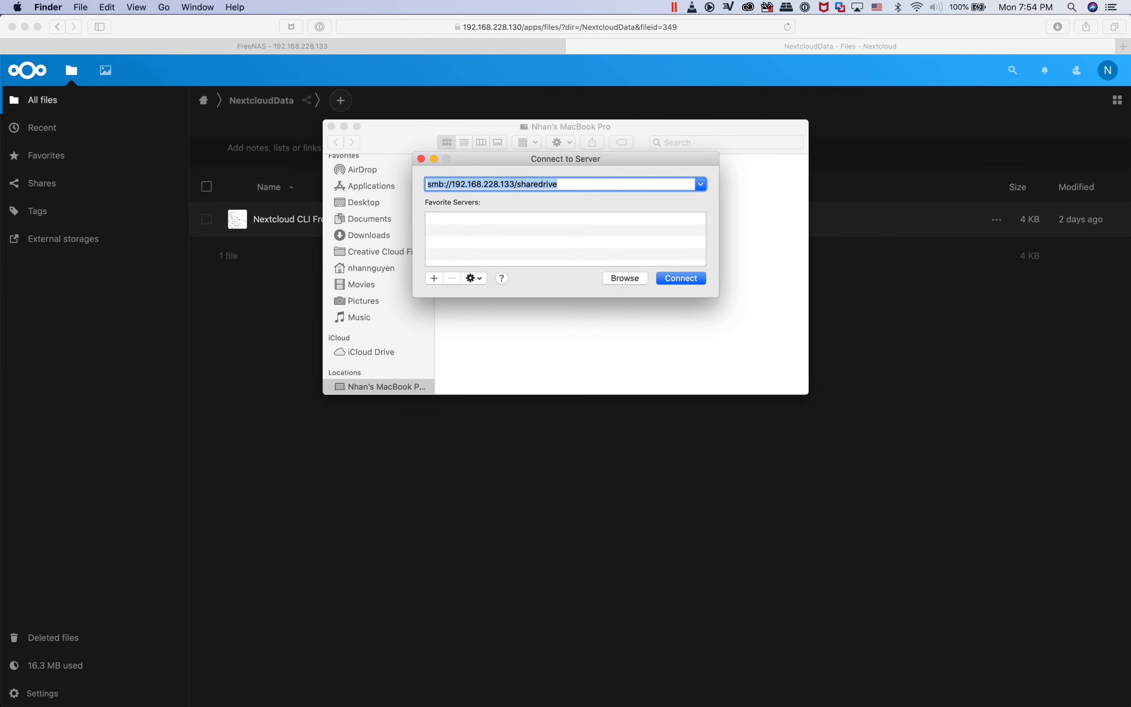
key(Return)
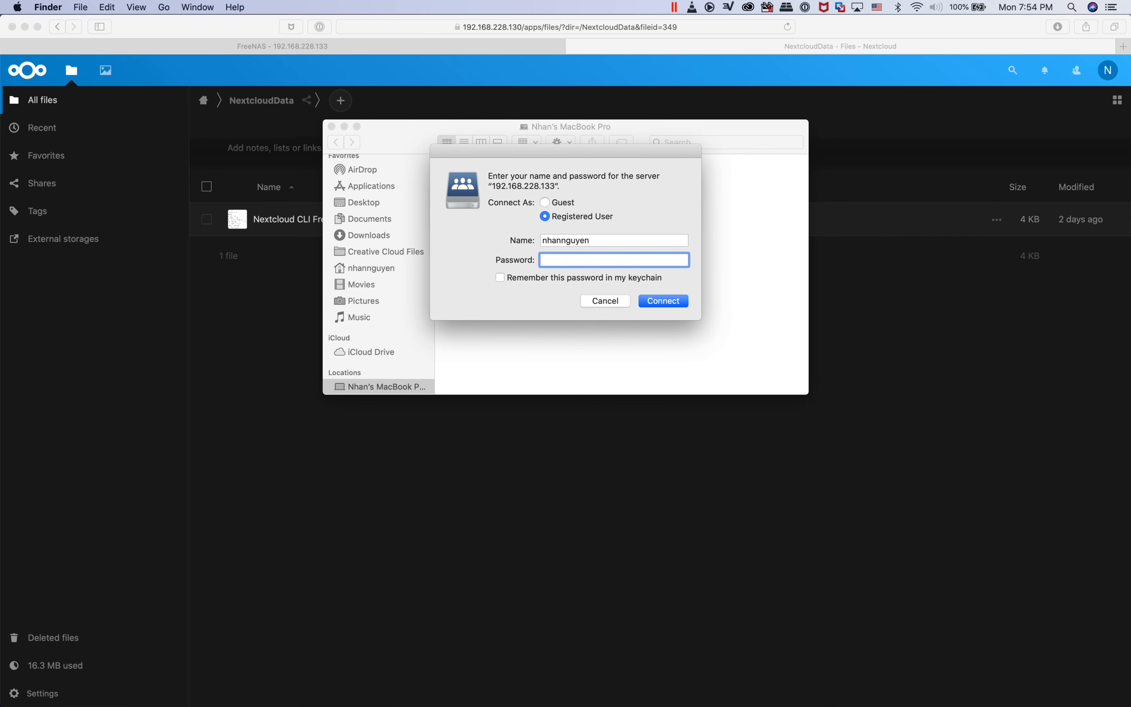
Log in to the share as a registered user with the account name and account password
key(shift+Tab)
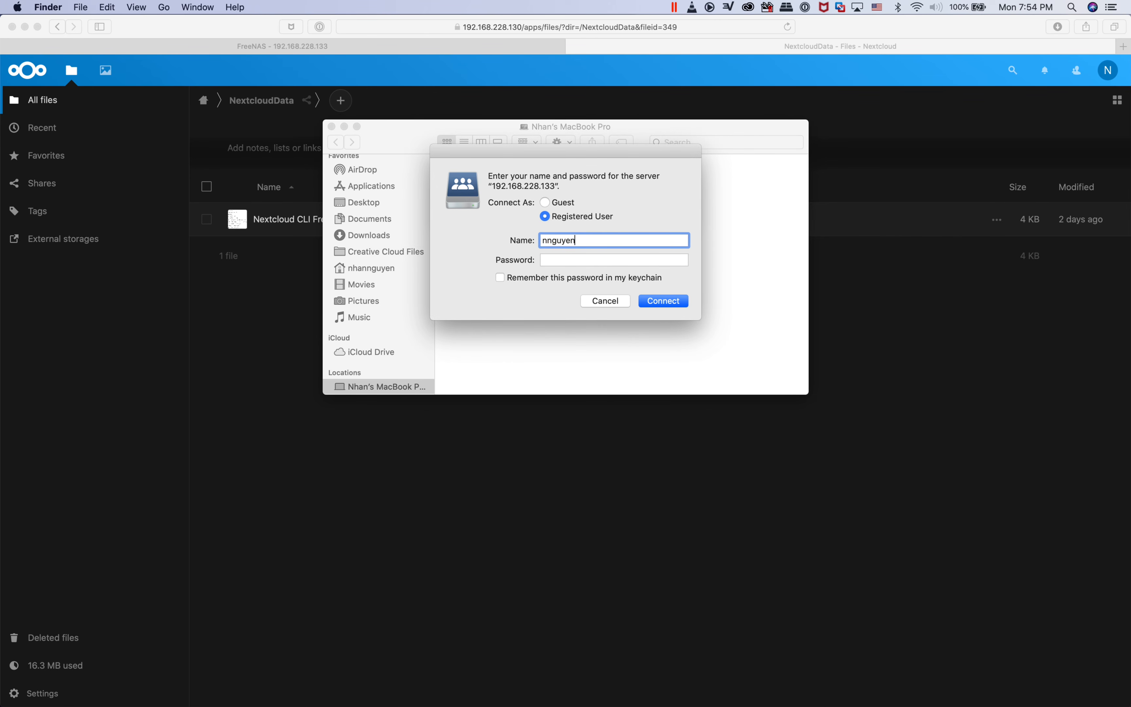
key(Tab)
text(••••••••••)
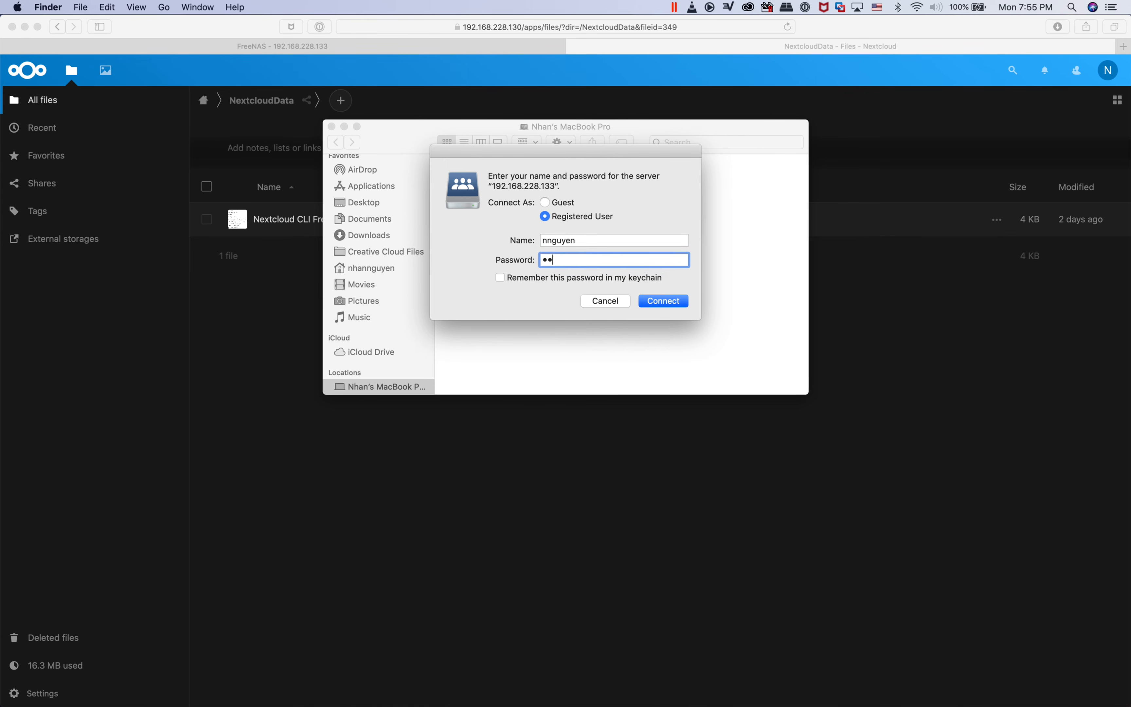
text(•)
key(Return)
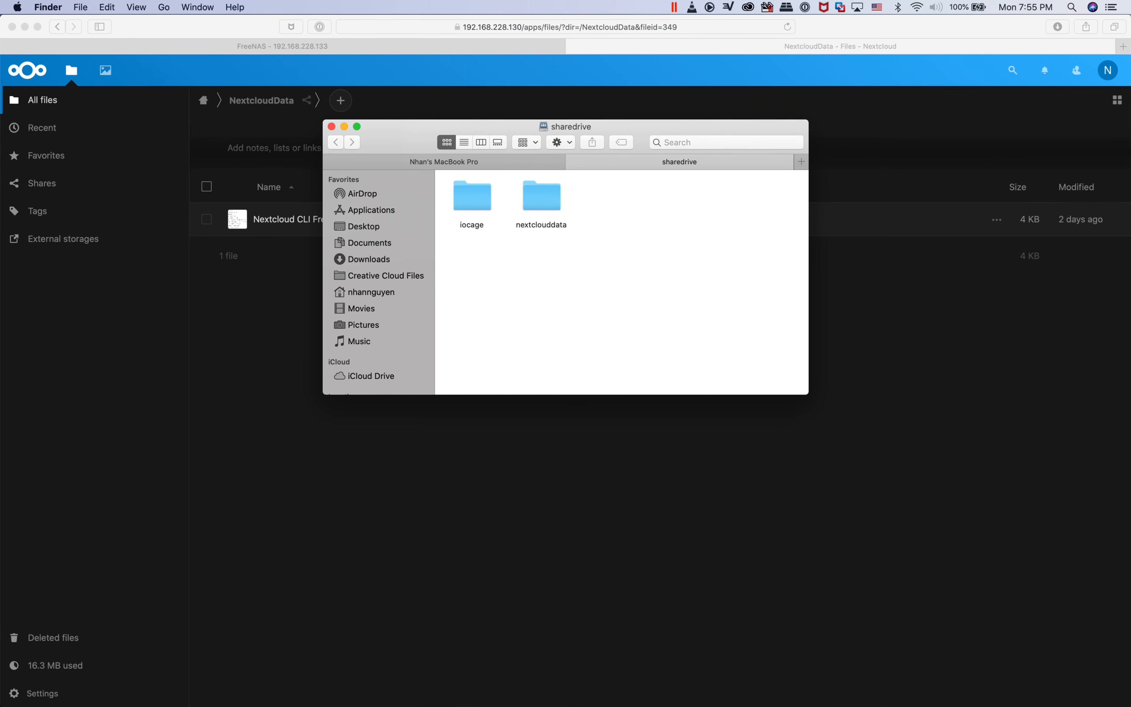
Open the nextclouddata folder on the share and preview the file Nextcloud CLI FreeNAS 11.3.txt
double_click(542, 196)
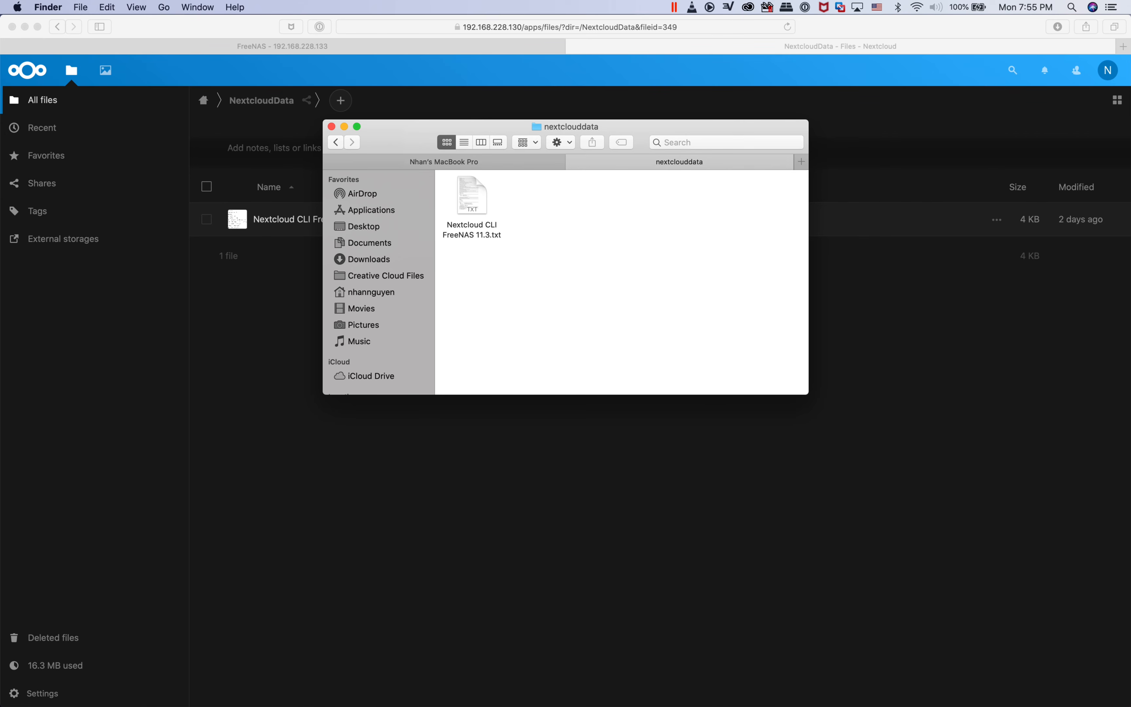
click(472, 196)
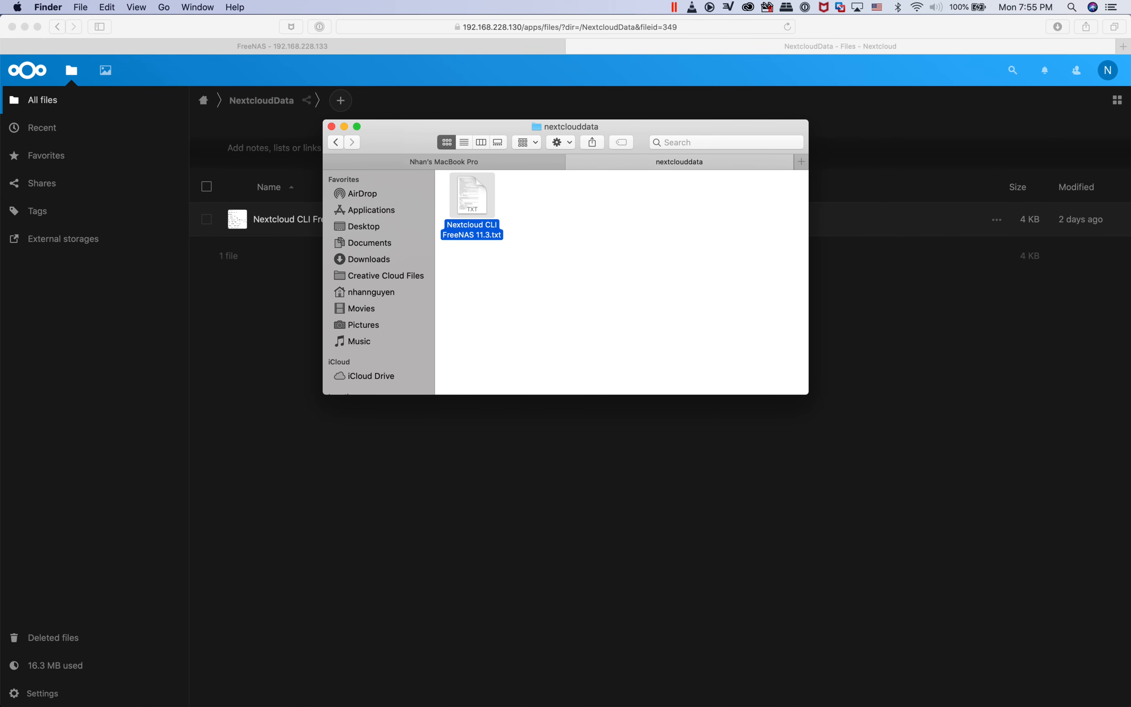
click(575, 266)
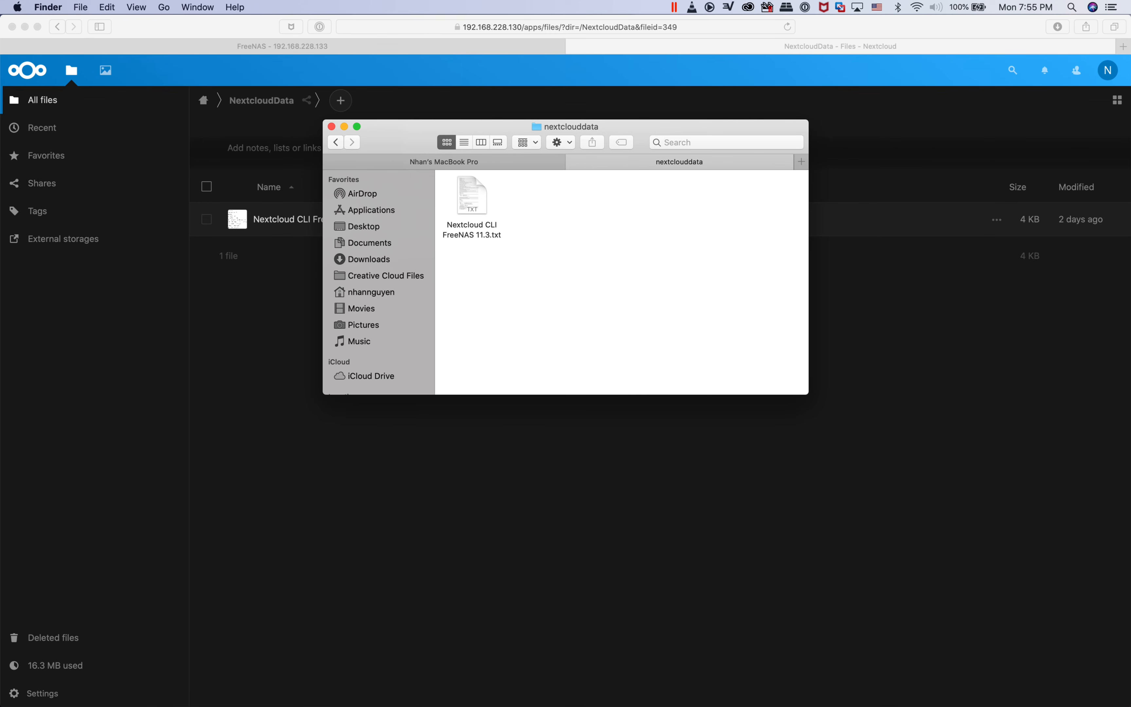
click(472, 195)
key(space)
key(space)
Try to move Nextcloud CLI FreeNAS 11.3.txt from the nextclouddata folder to the Trash
right_click(473, 198)
key(Down)
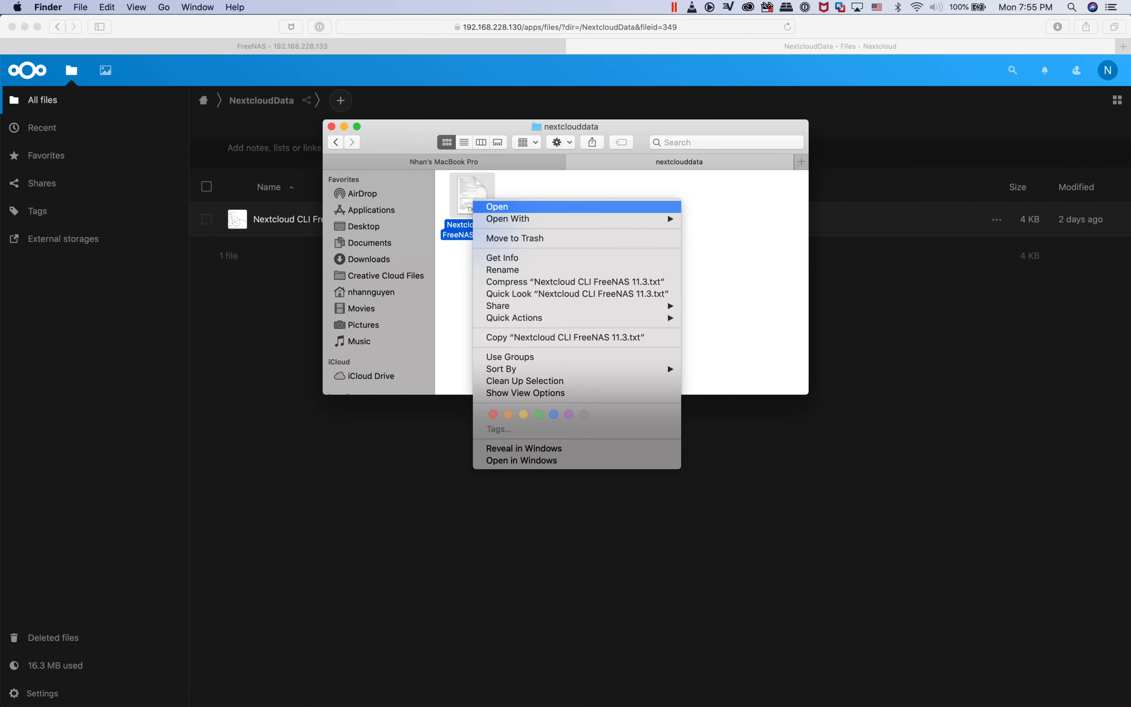
key(Down)
key(Down)
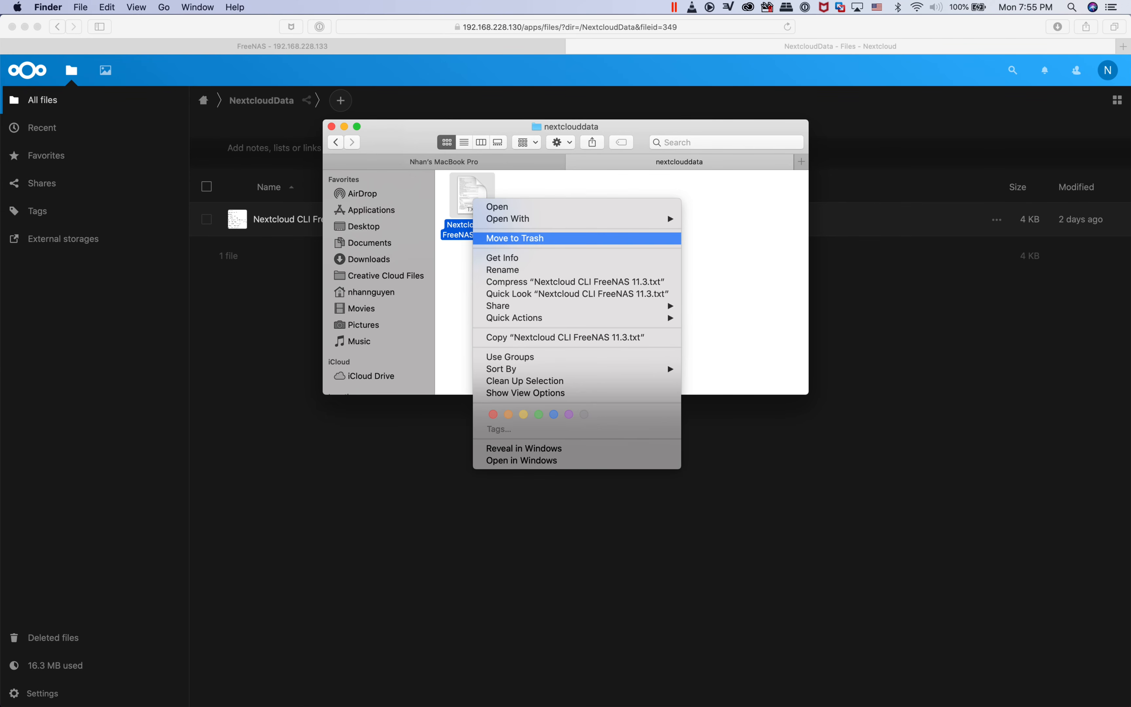
key(Return)
click(662, 244)
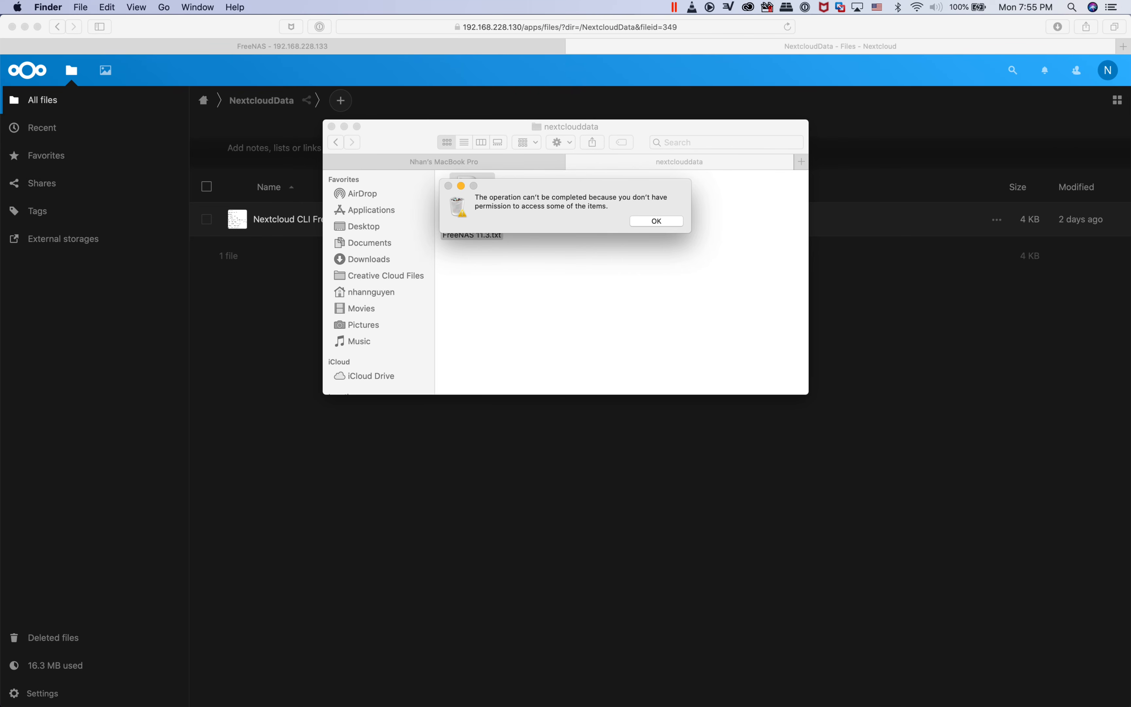
key(Return)
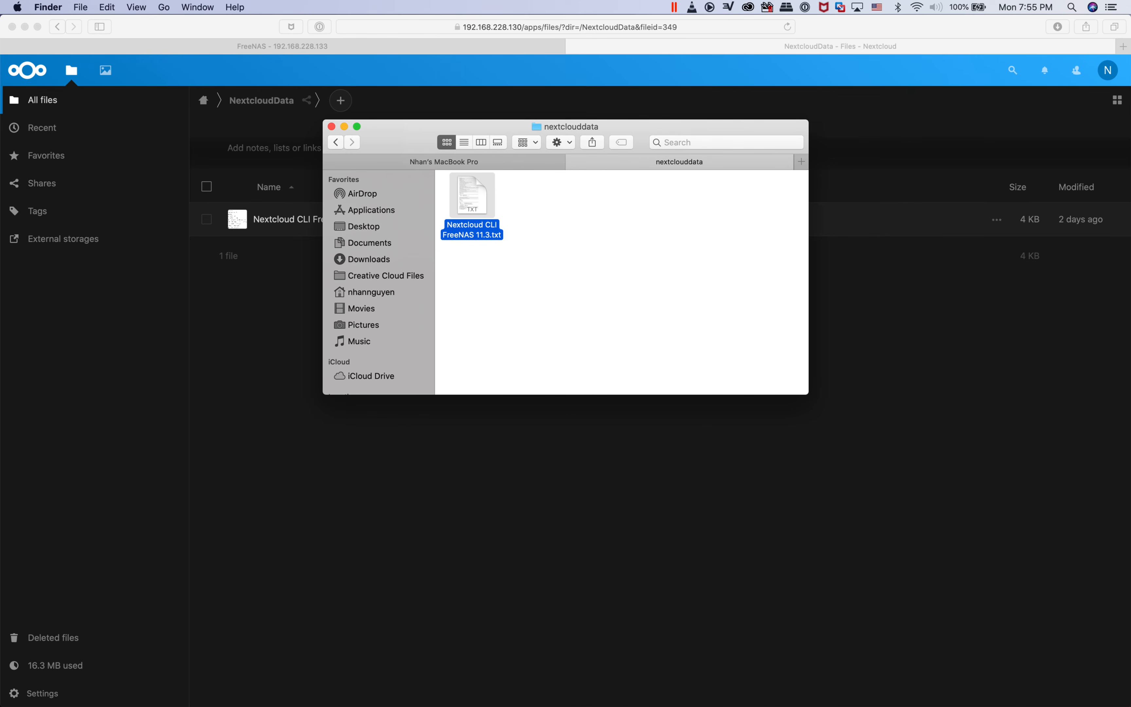
click(644, 276)
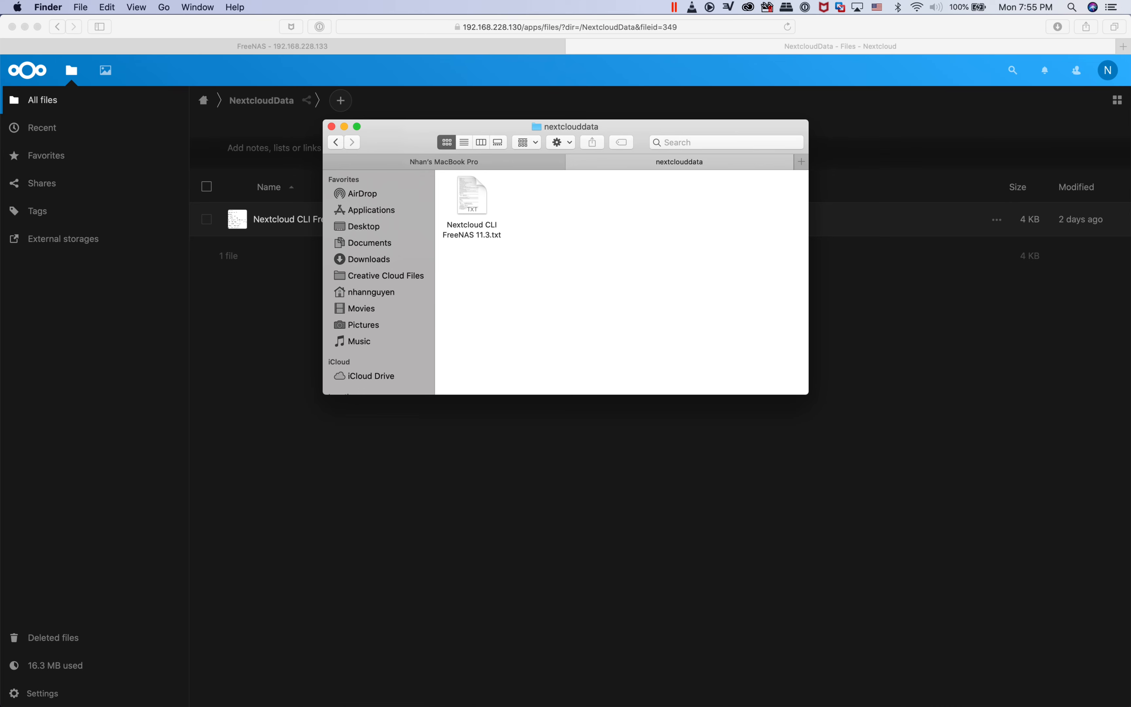